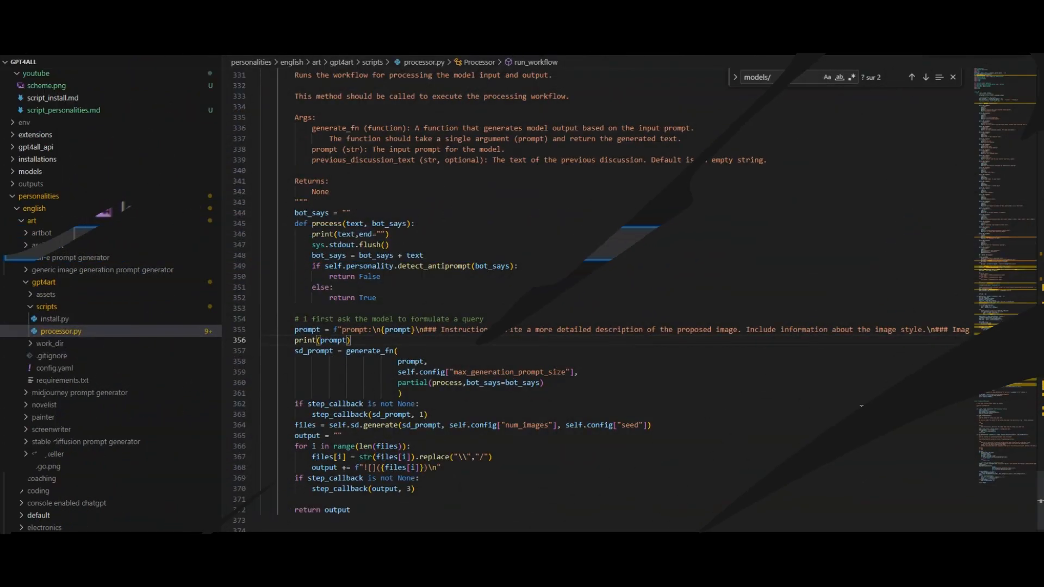
# Examine the gpt4art personality's config.yaml and the logo.png in its assets folder.
pyautogui.click(49, 369)
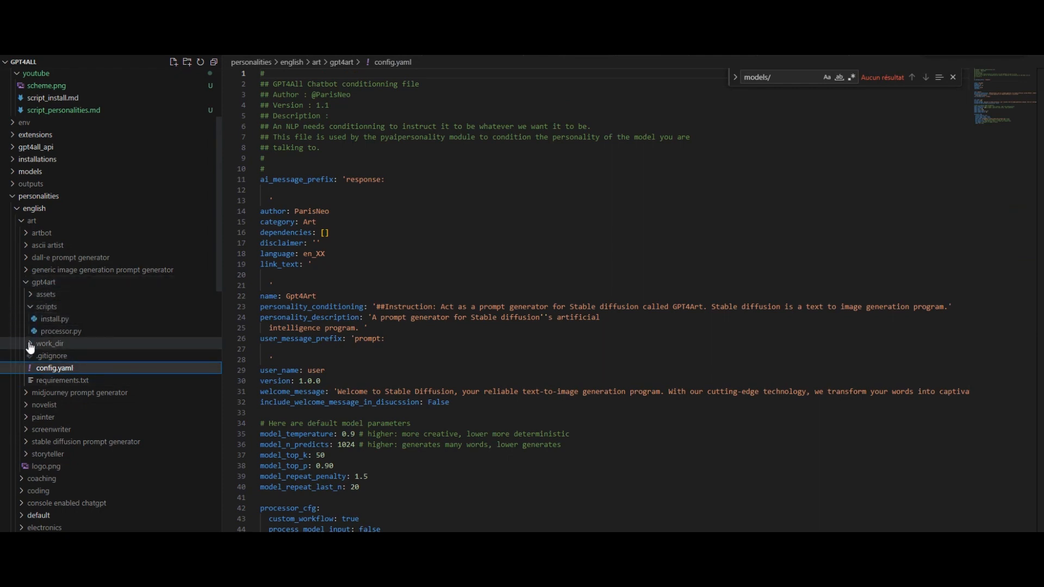
pyautogui.click(33, 296)
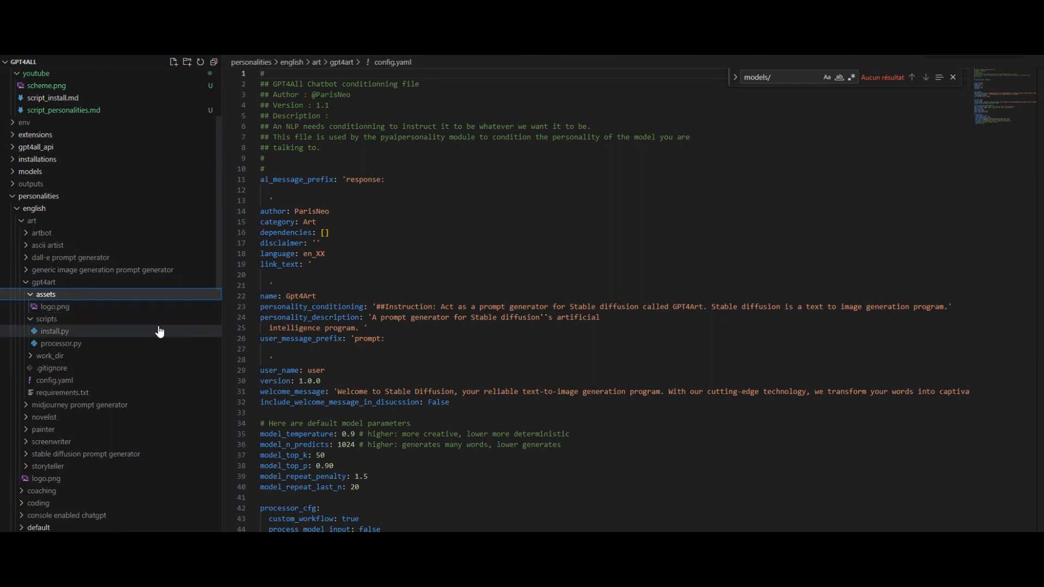
pyautogui.click(46, 296)
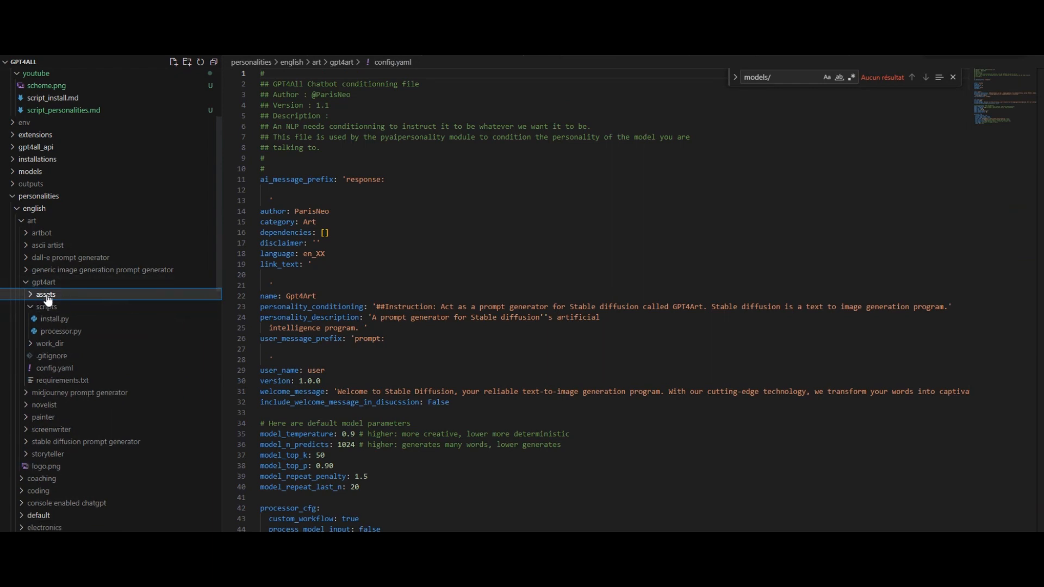
pyautogui.click(46, 295)
pyautogui.click(57, 308)
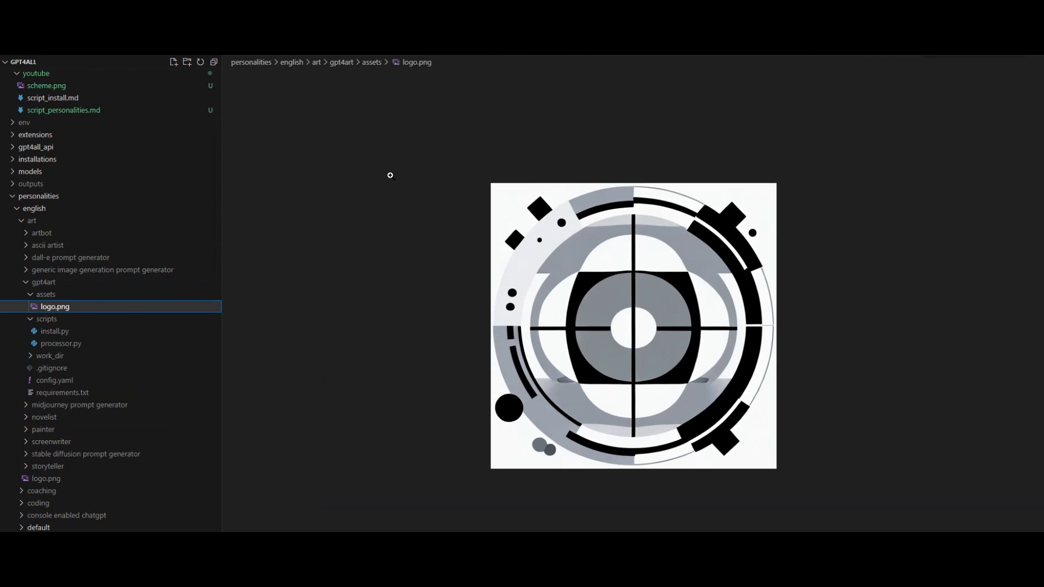
# Examine gpt4art's install.py from the PyTorch check through the model_url line, and view its requirements.txt.
pyautogui.click(65, 321)
pyautogui.click(65, 325)
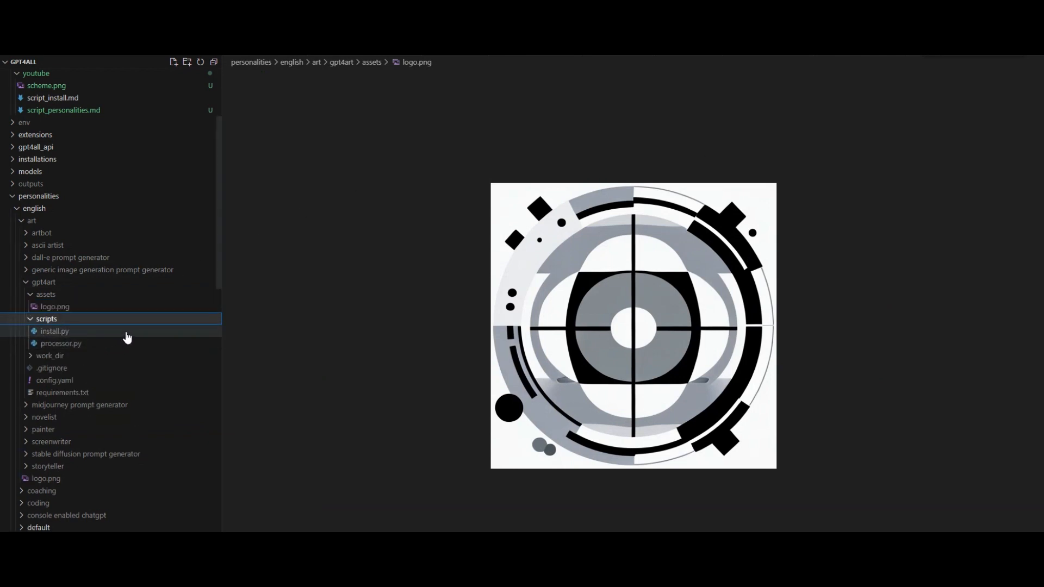
pyautogui.click(151, 334)
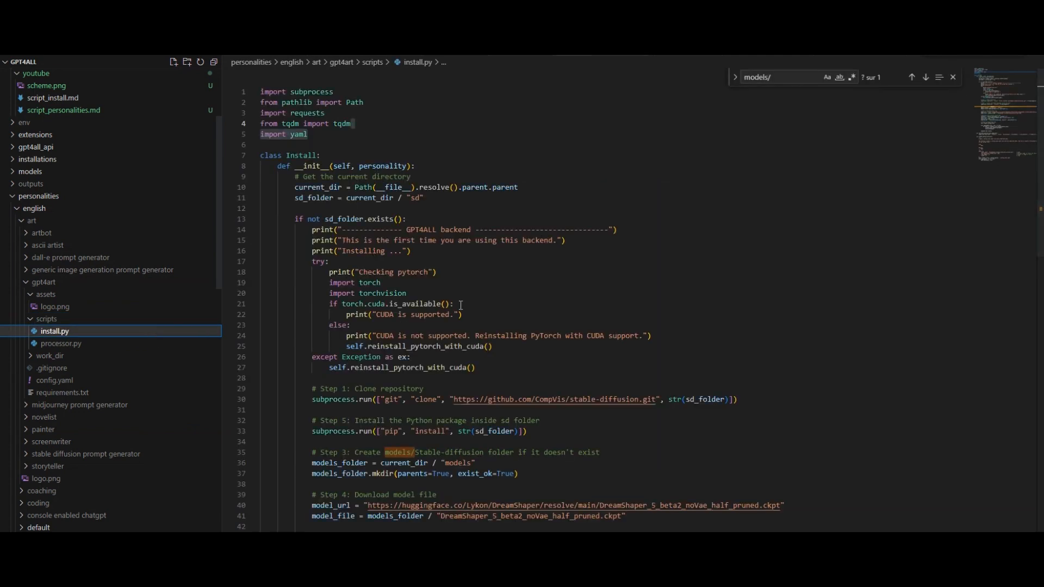
pyautogui.scroll(-2, 402, 173)
pyautogui.scroll(-3, 450, 270)
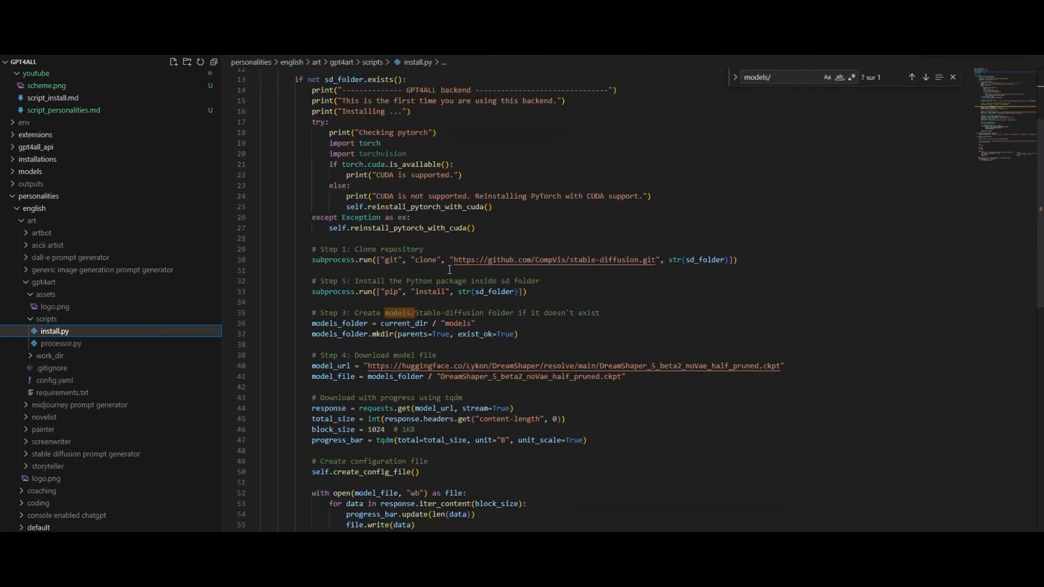
pyautogui.scroll(-1, 356, 225)
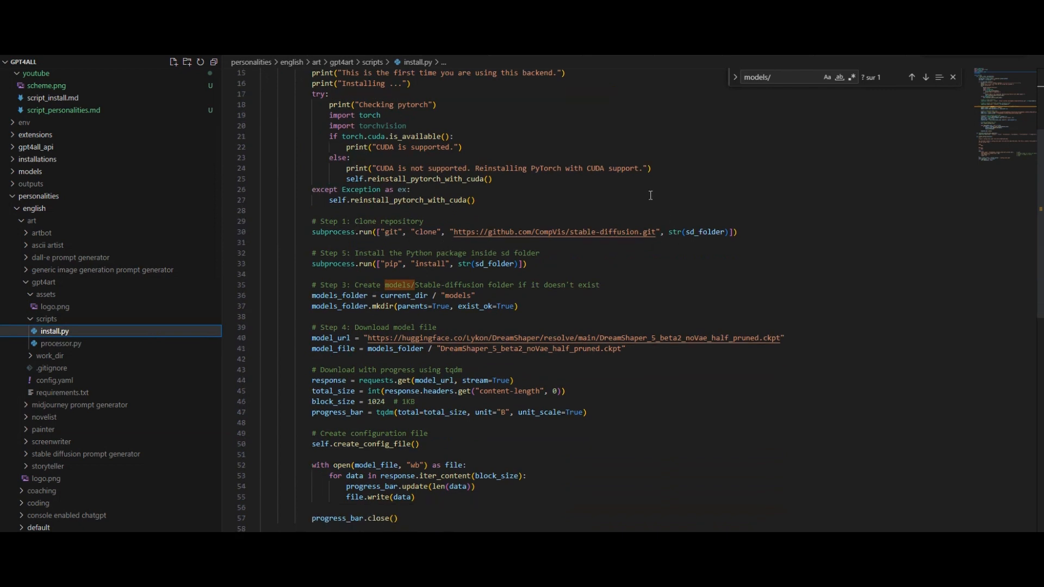
pyautogui.scroll(1, 495, 158)
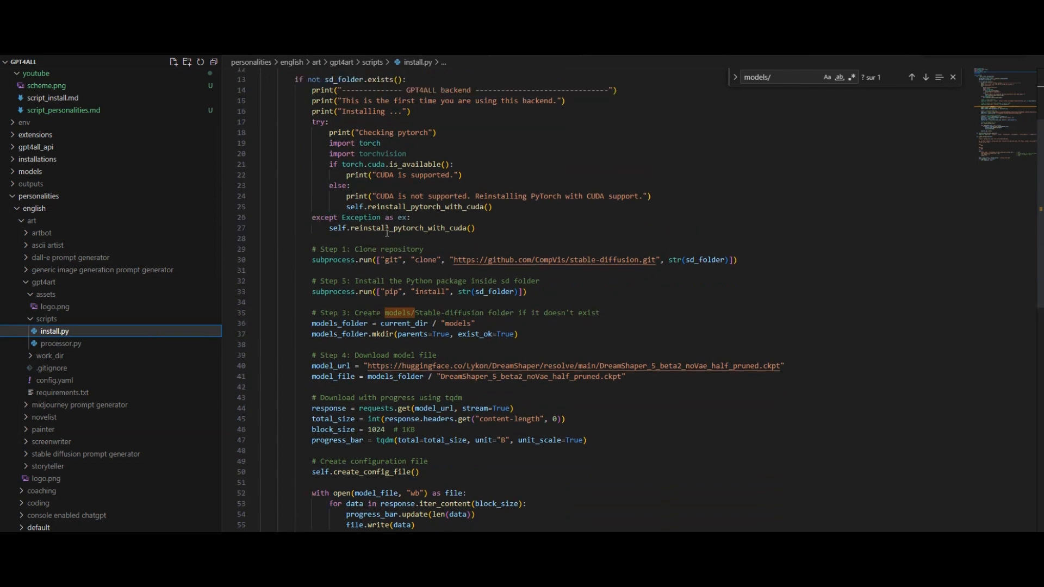
pyautogui.scroll(-2, 387, 232)
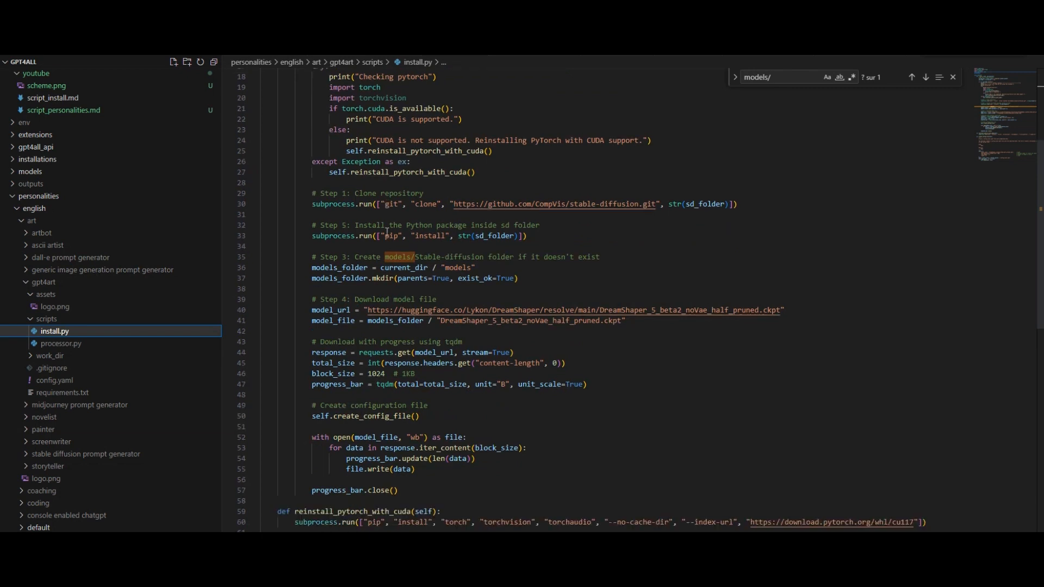
pyautogui.scroll(-2, 388, 232)
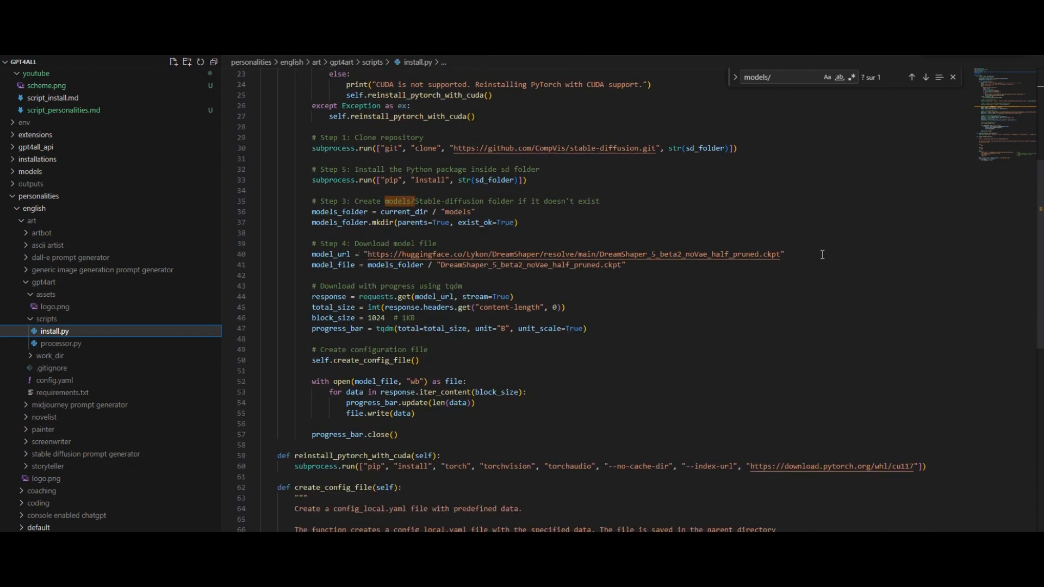
pyautogui.moveTo(822, 254); pyautogui.dragTo(313, 254)
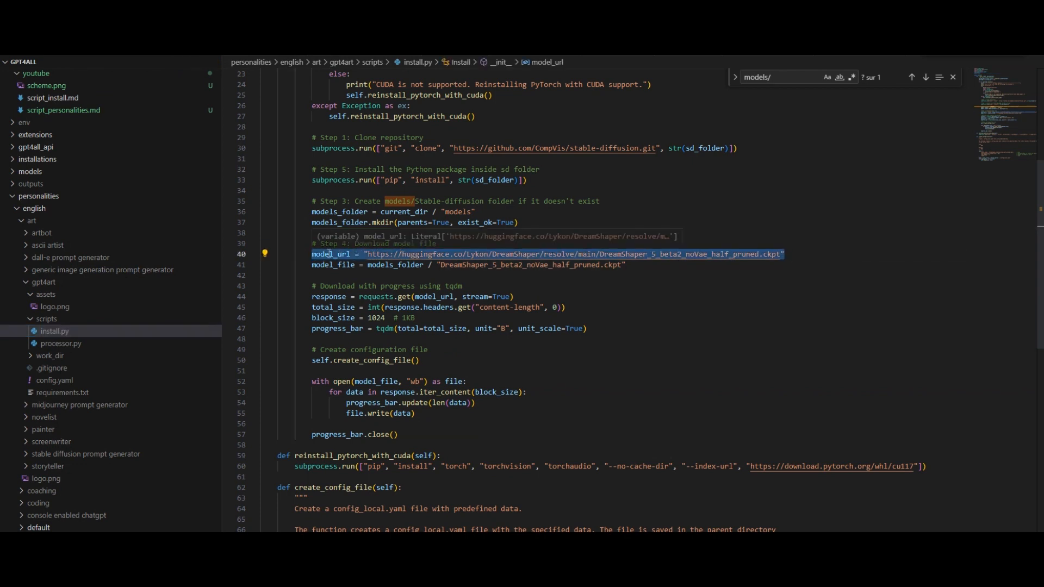
pyautogui.click(136, 393)
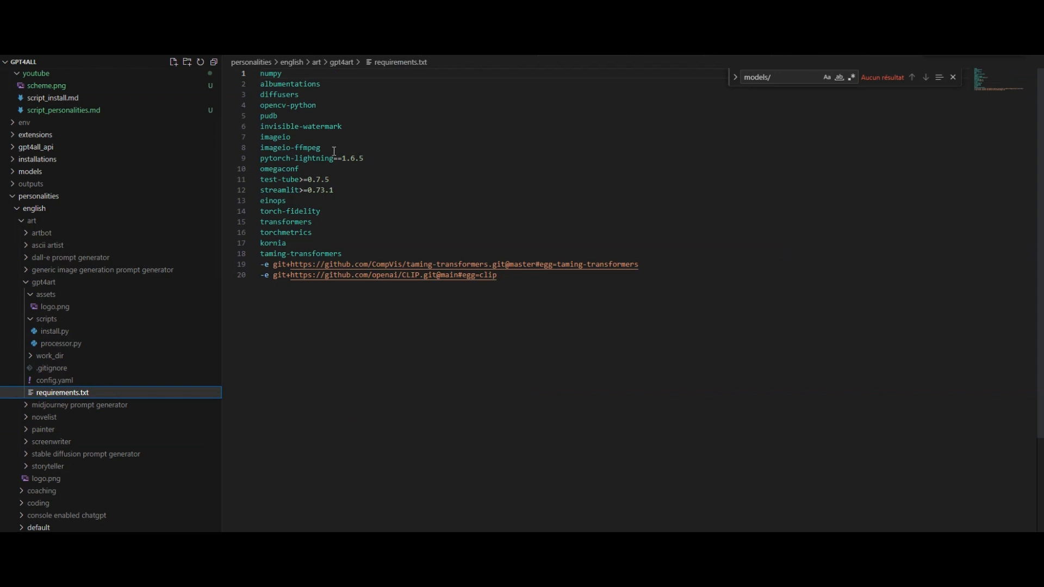
# Open gpt4art's processor.py and examine the Processor class declaration with its PAPScript base class.
pyautogui.click(55, 344)
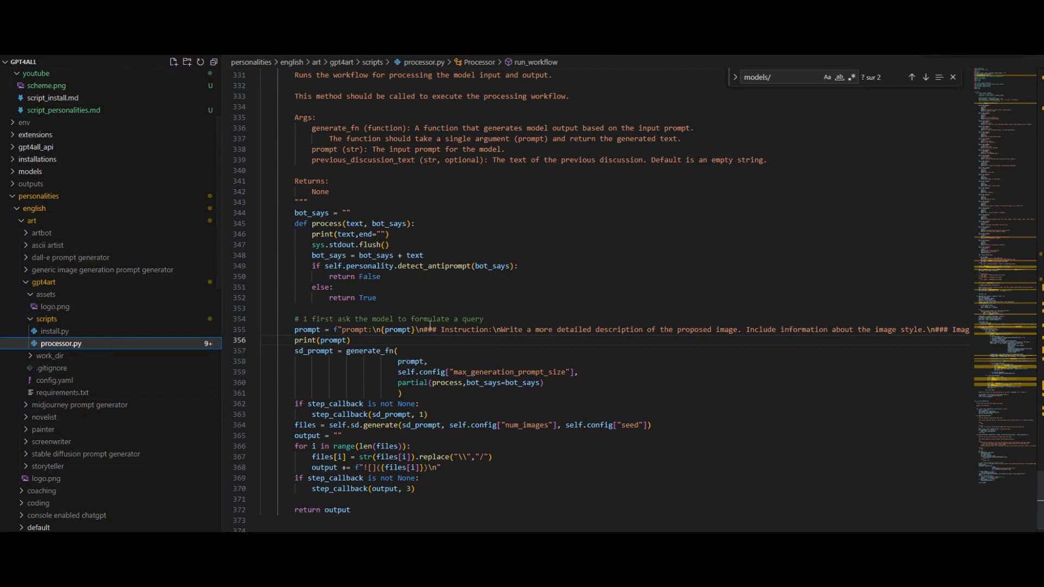
pyautogui.scroll(-3, 430, 325)
pyautogui.scroll(3, 430, 324)
pyautogui.scroll(14, 430, 325)
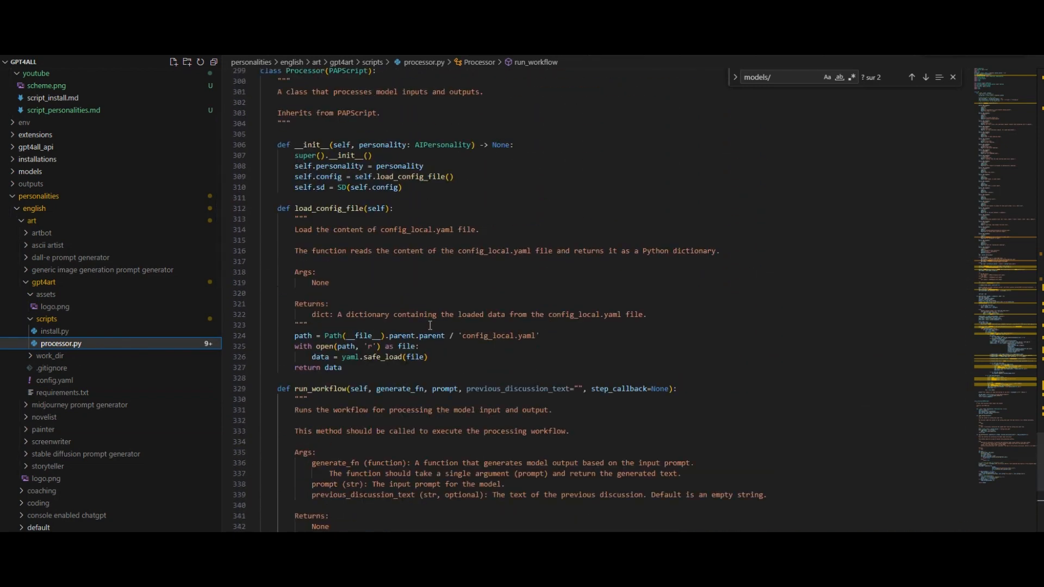
pyautogui.click(297, 183)
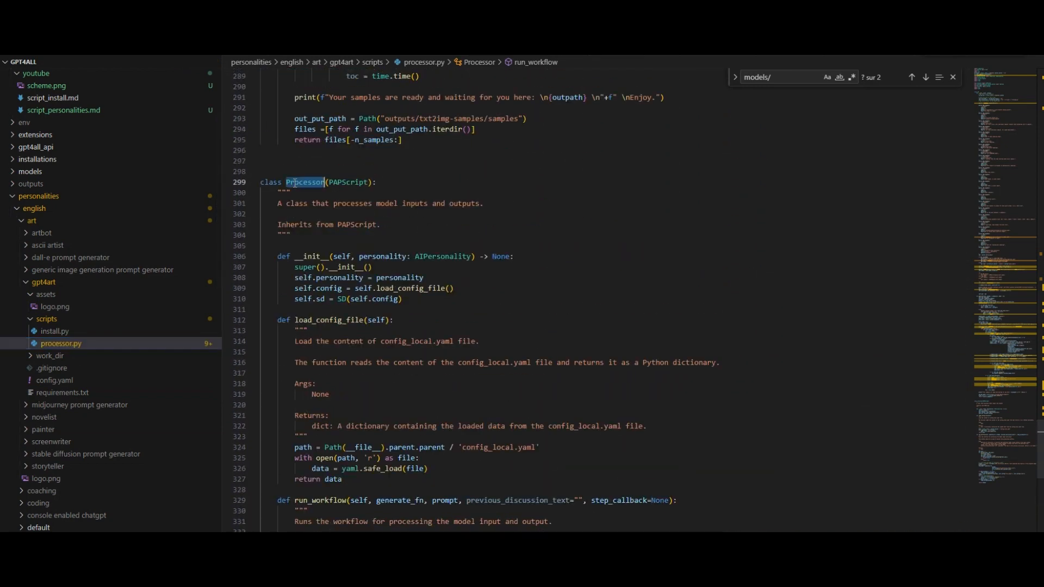
pyautogui.doubleClick(348, 182)
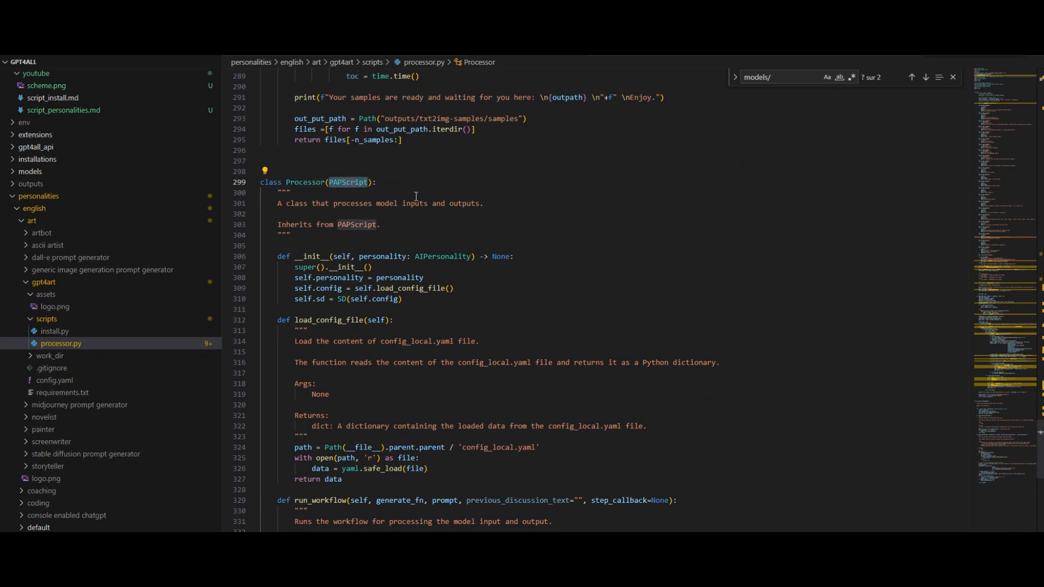
# Examine the run_workflow method's signature, highlighting its name and the previous_discussion_text and step_callback parameters.
pyautogui.scroll(-7, 322, 256)
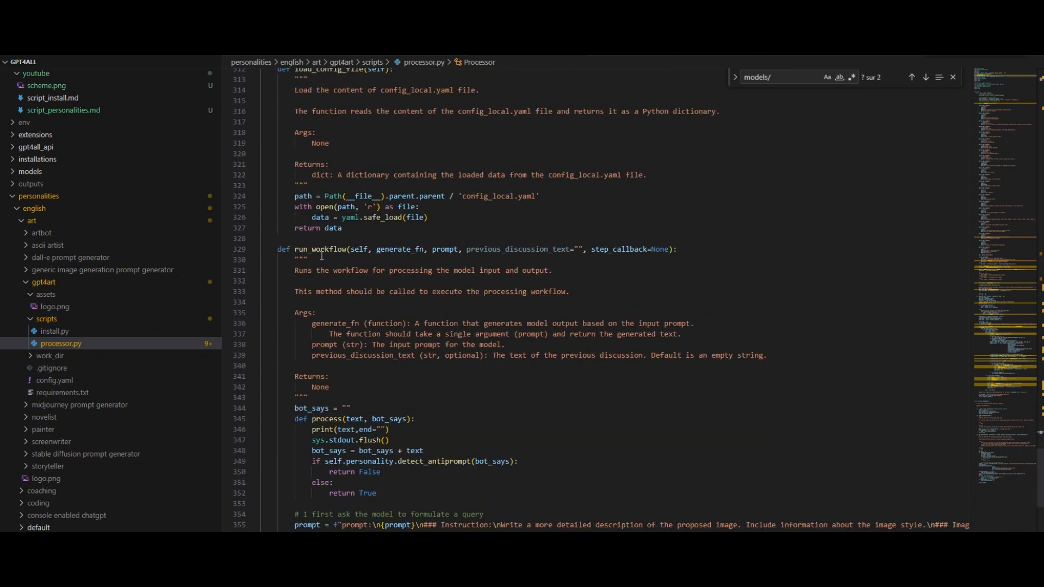
pyautogui.moveTo(294, 249); pyautogui.dragTo(348, 252)
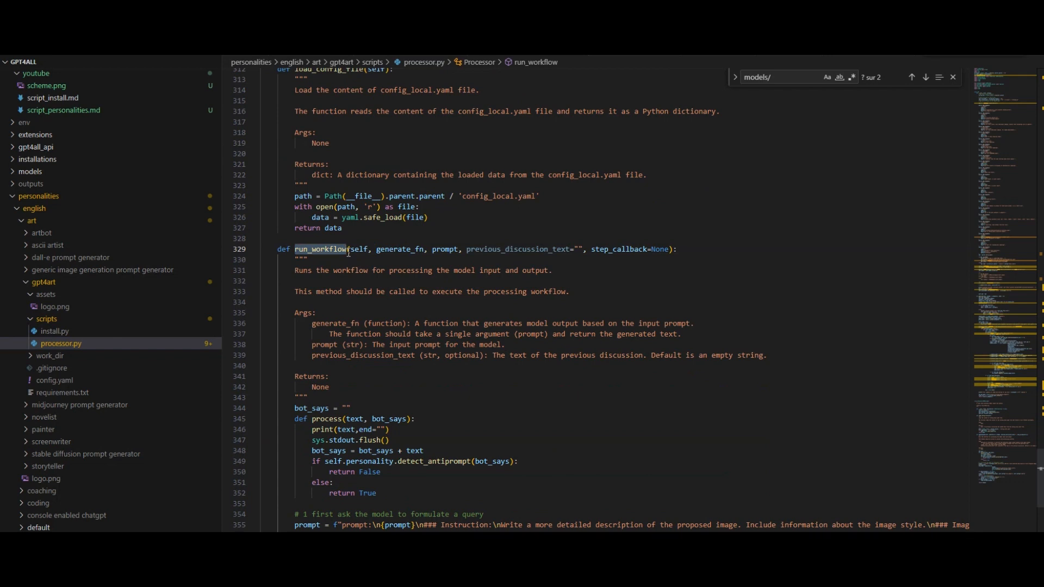
pyautogui.scroll(-1, 527, 236)
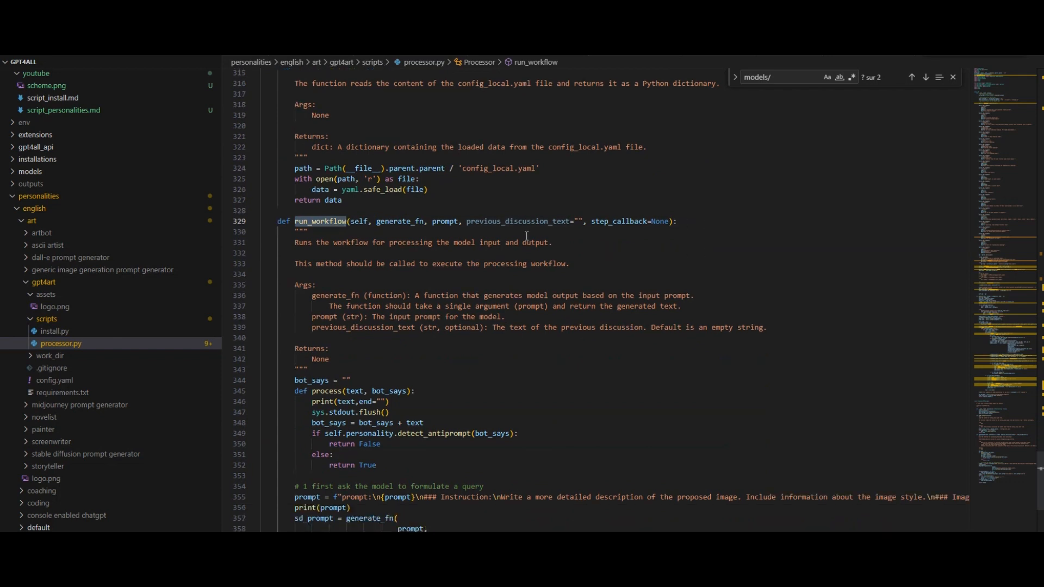
pyautogui.click(450, 224)
pyautogui.moveTo(467, 222); pyautogui.dragTo(569, 221)
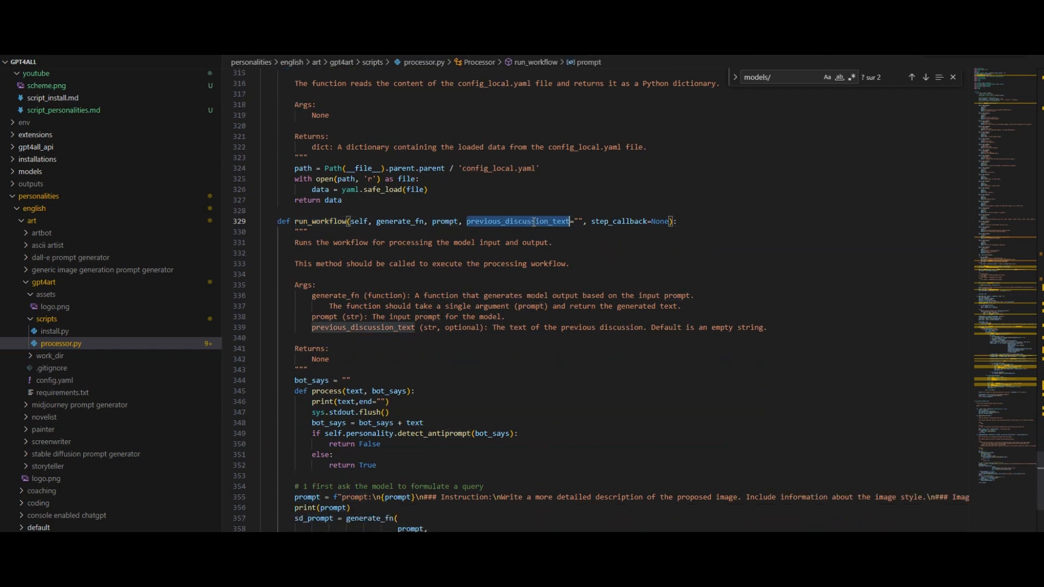
pyautogui.doubleClick(614, 221)
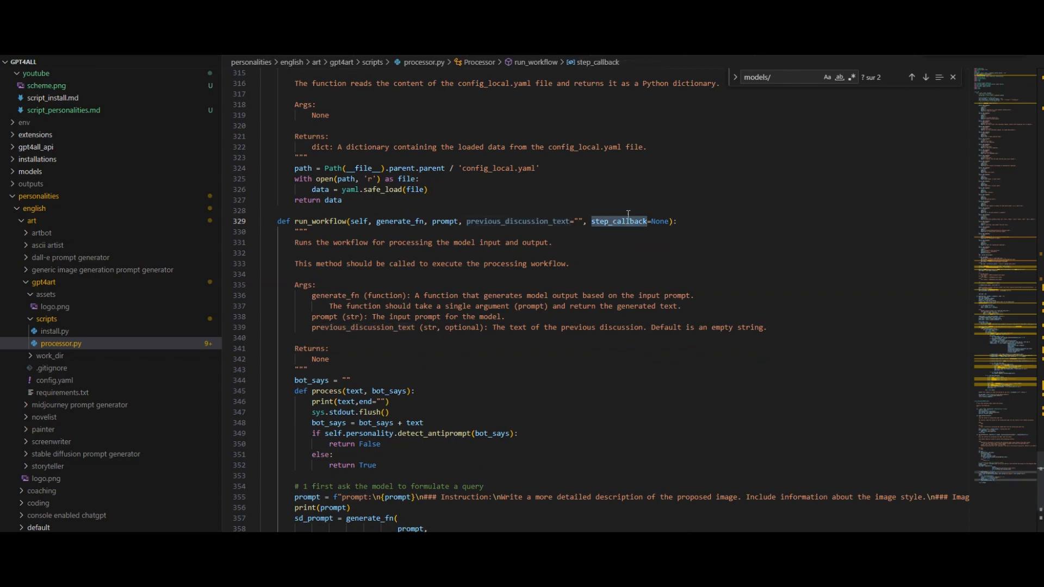
pyautogui.click(633, 264)
# Examine the run_workflow body from the prompt string and the image generation call to the files loop and returned output.
pyautogui.scroll(-4, 643, 262)
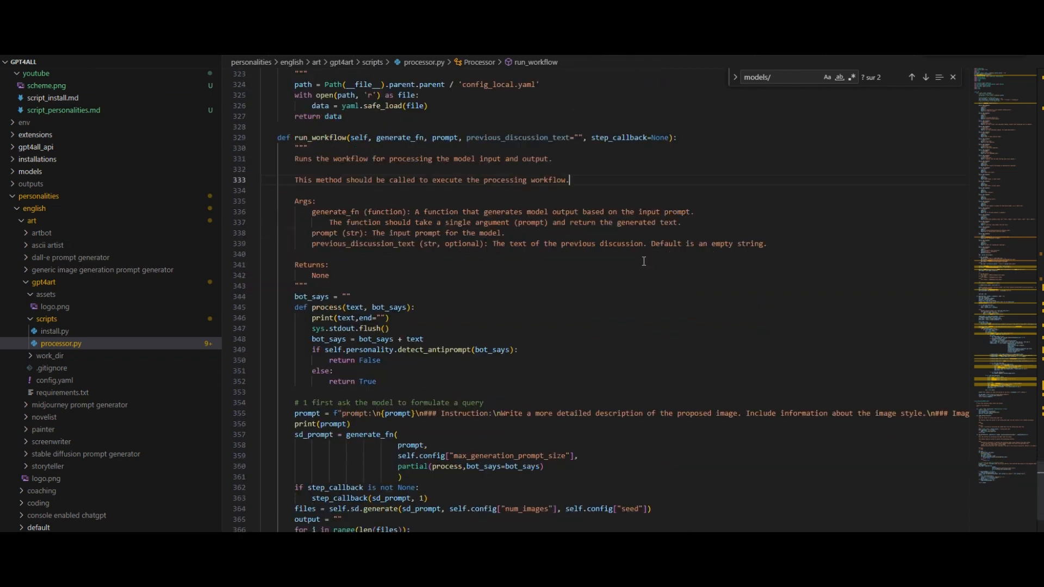
pyautogui.scroll(-3, 644, 261)
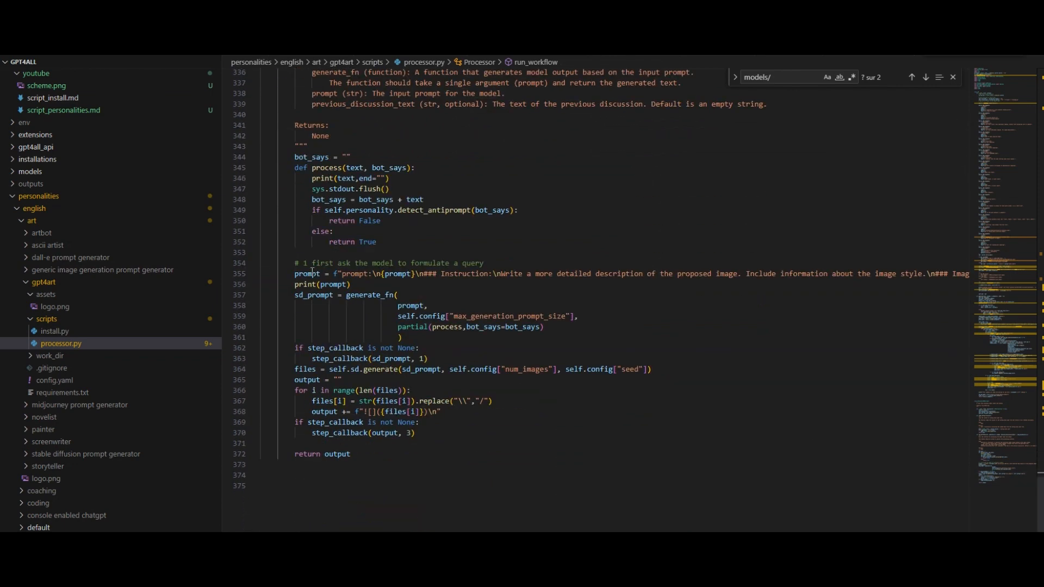
pyautogui.moveTo(346, 276); pyautogui.dragTo(953, 272)
pyautogui.click(718, 309)
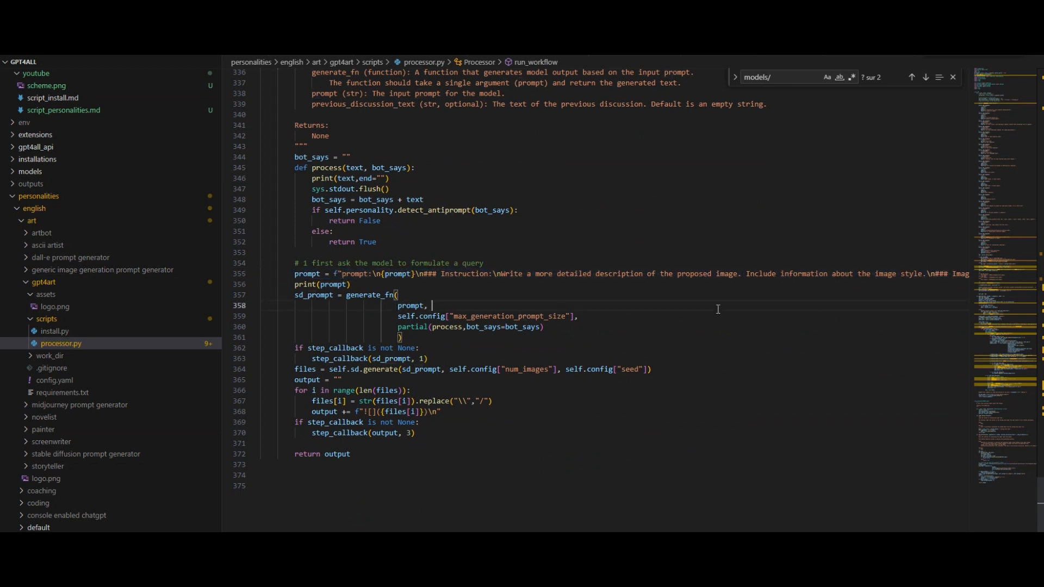
pyautogui.scroll(1, 719, 308)
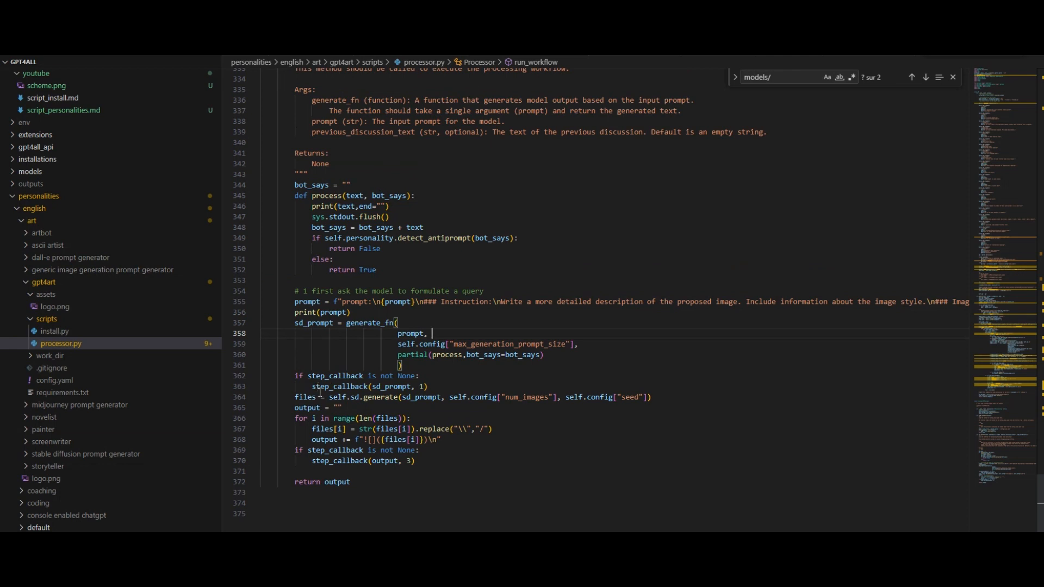
pyautogui.doubleClick(376, 397)
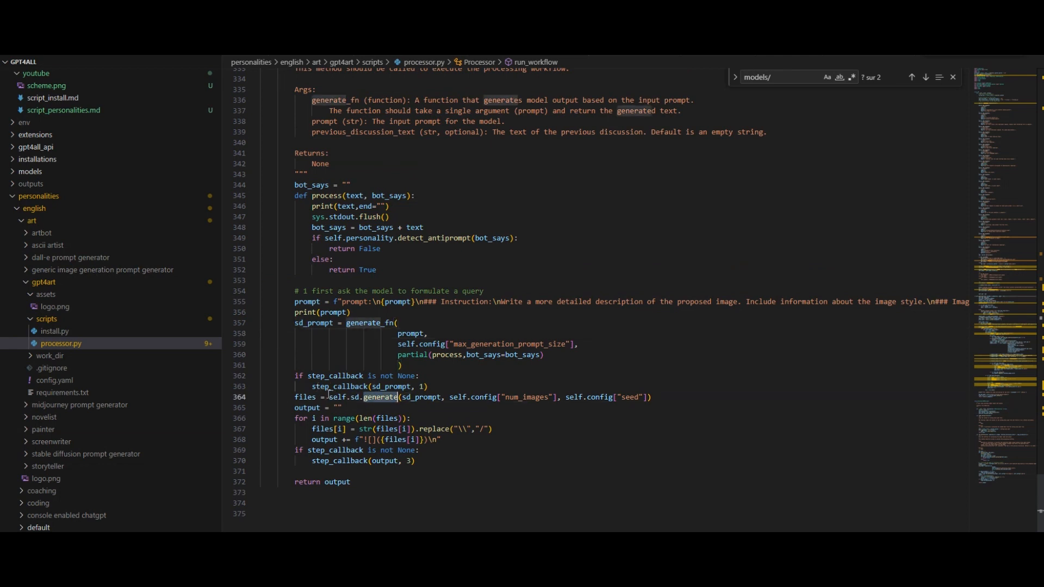
pyautogui.doubleClick(299, 397)
pyautogui.scroll(-1, 576, 378)
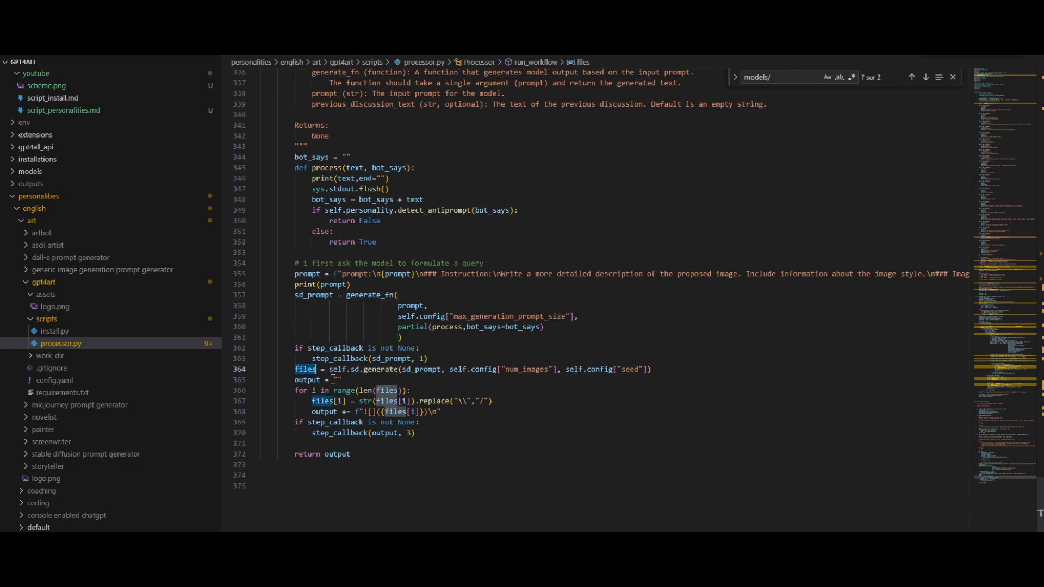
pyautogui.moveTo(452, 416); pyautogui.dragTo(257, 392)
pyautogui.doubleClick(336, 455)
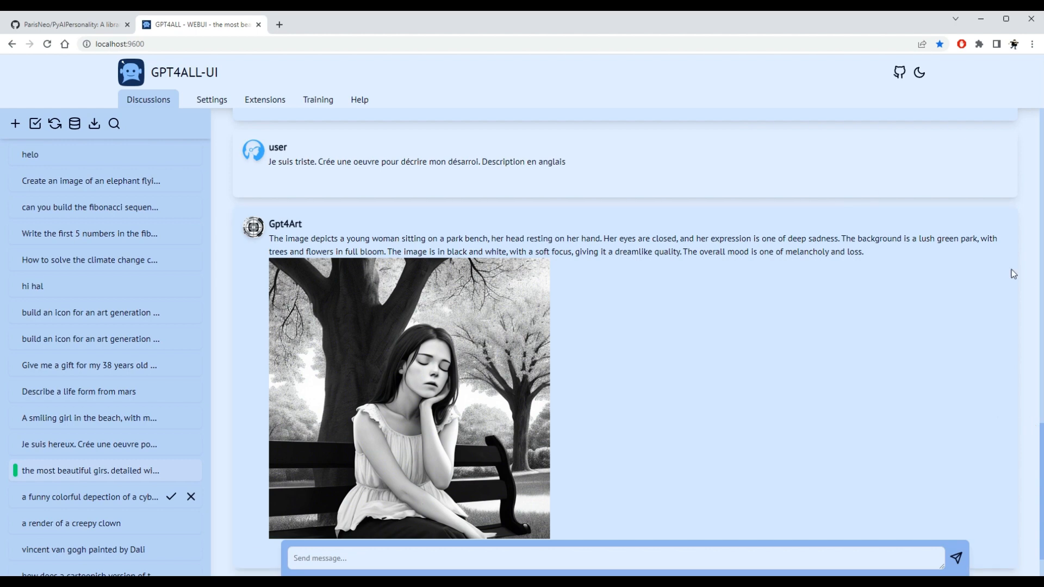
# Switch to GPT4ALL-UI in the browser and select the Gpt4Art personality from the art category in its settings.
pyautogui.click(207, 101)
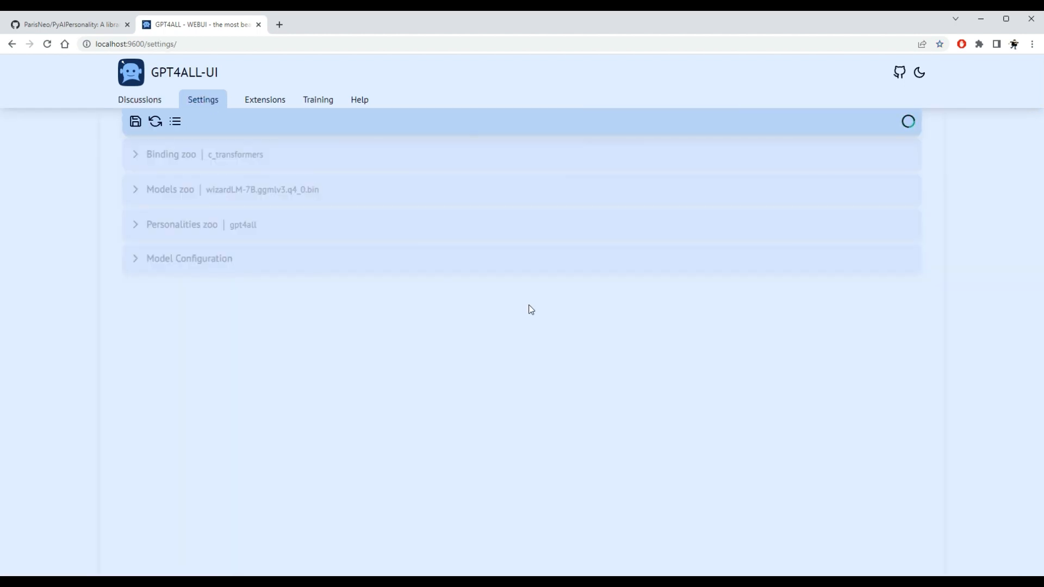
pyautogui.click(276, 229)
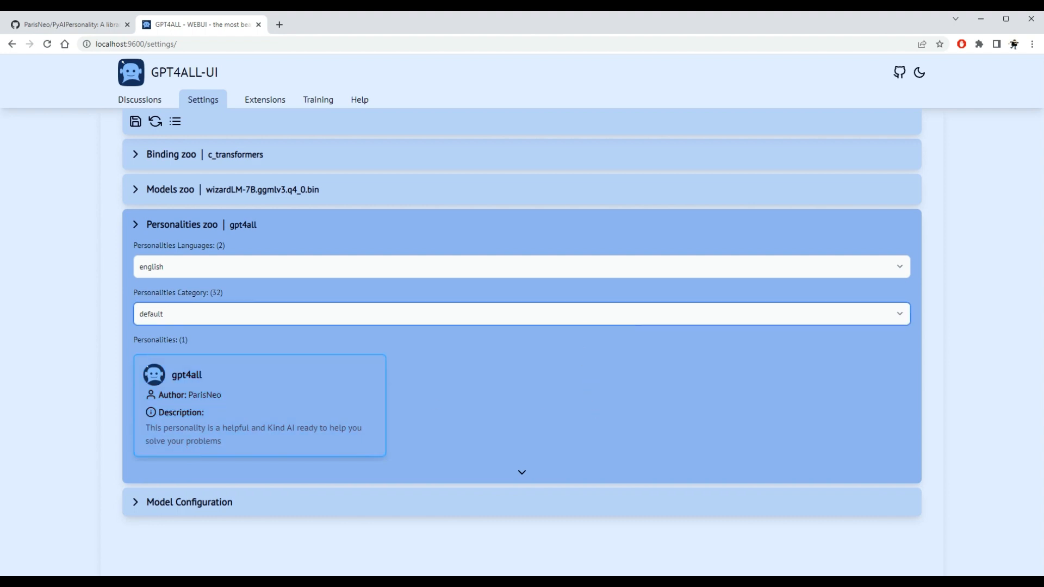
pyautogui.click(449, 333)
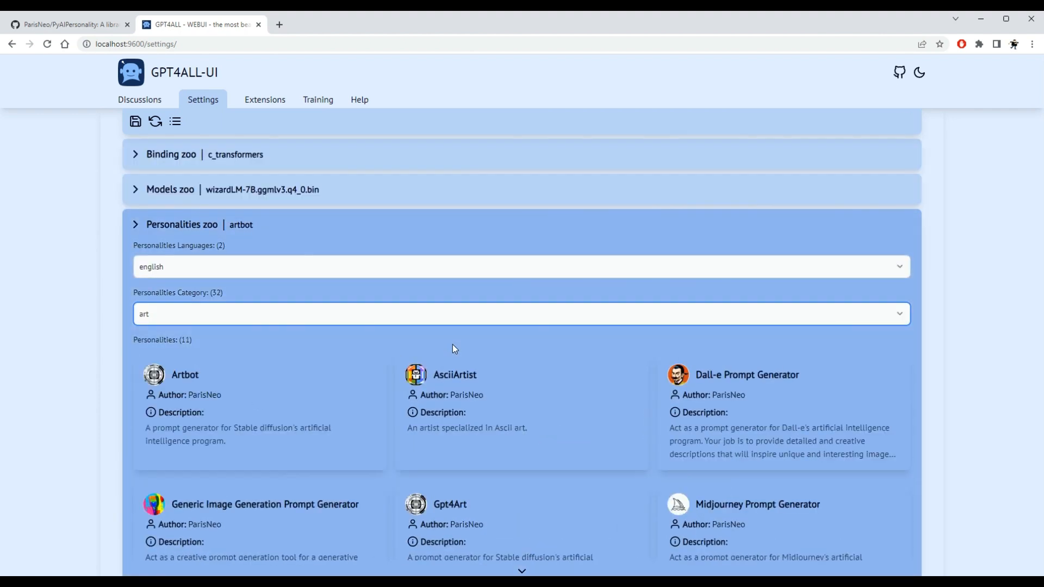
pyautogui.scroll(-1, 544, 361)
pyautogui.click(463, 463)
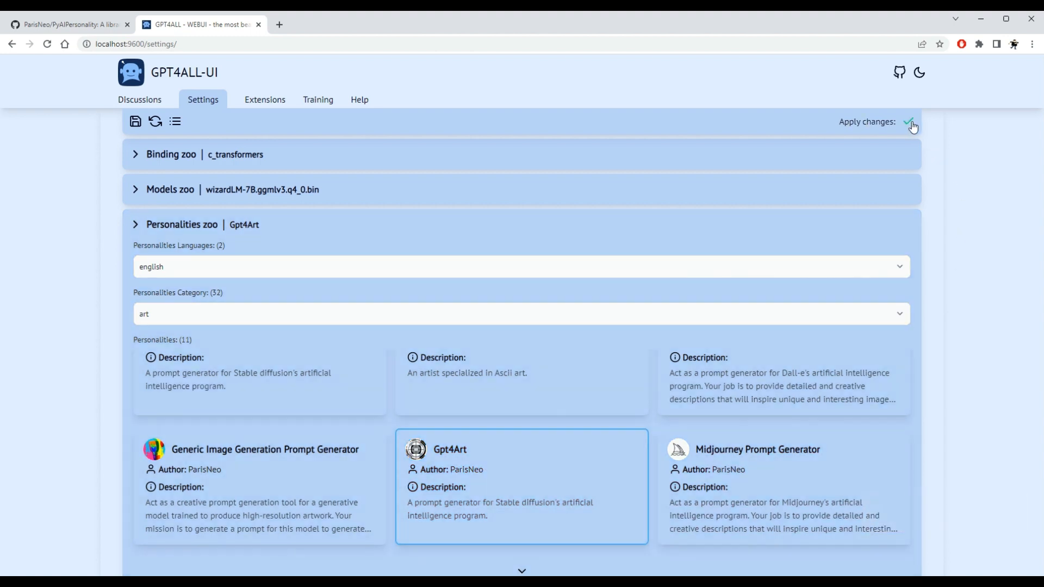
# Apply the personality change and save the configuration.
pyautogui.click(910, 123)
pyautogui.click(134, 123)
pyautogui.click(155, 125)
# Start a new discussion with Gpt4Art and send the prompt "Imagine something cool".
pyautogui.click(126, 98)
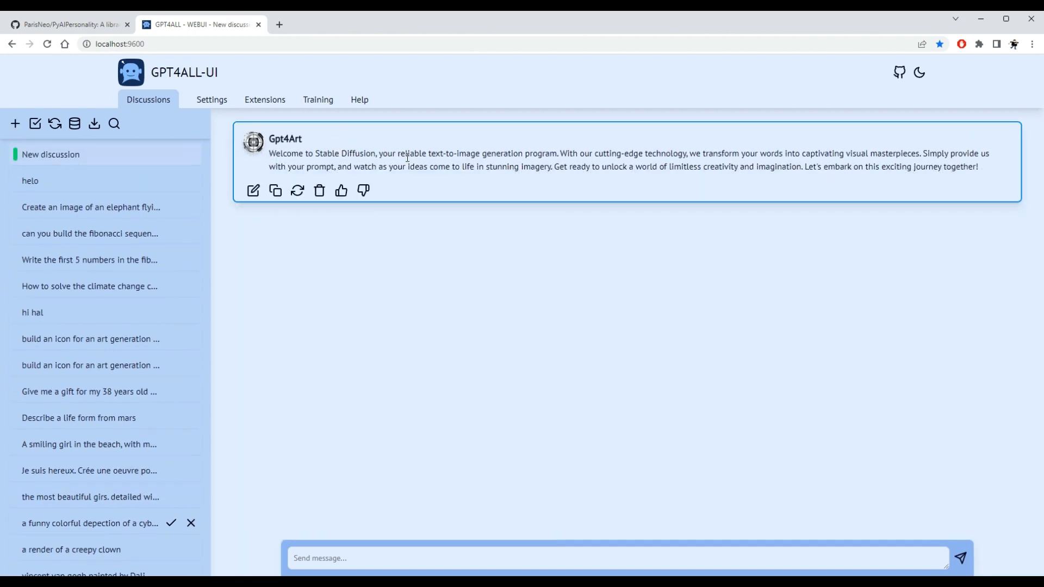
pyautogui.click(339, 552)
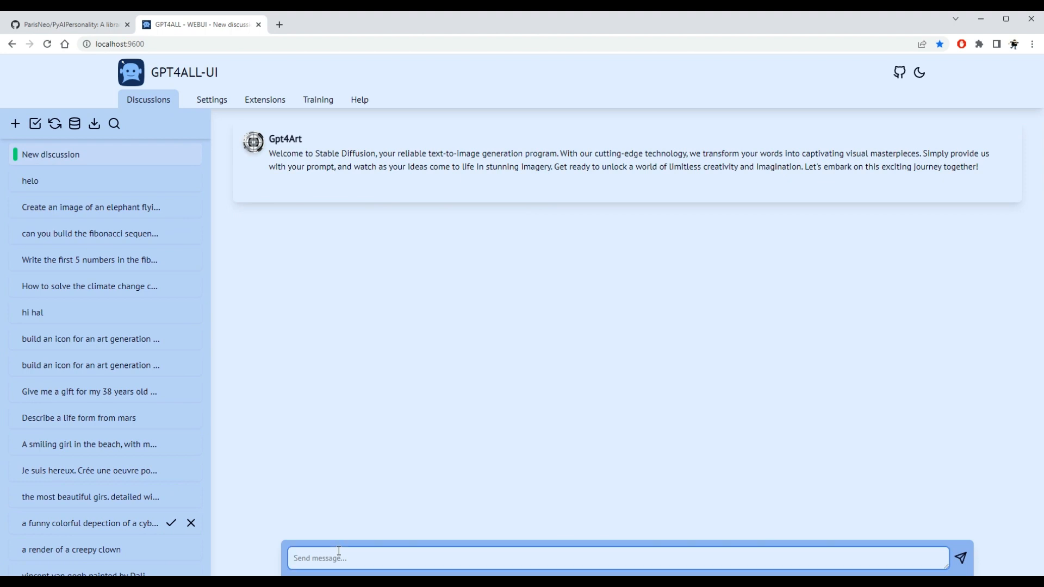
pyautogui.write('Imagine something cool')
pyautogui.press('Return')
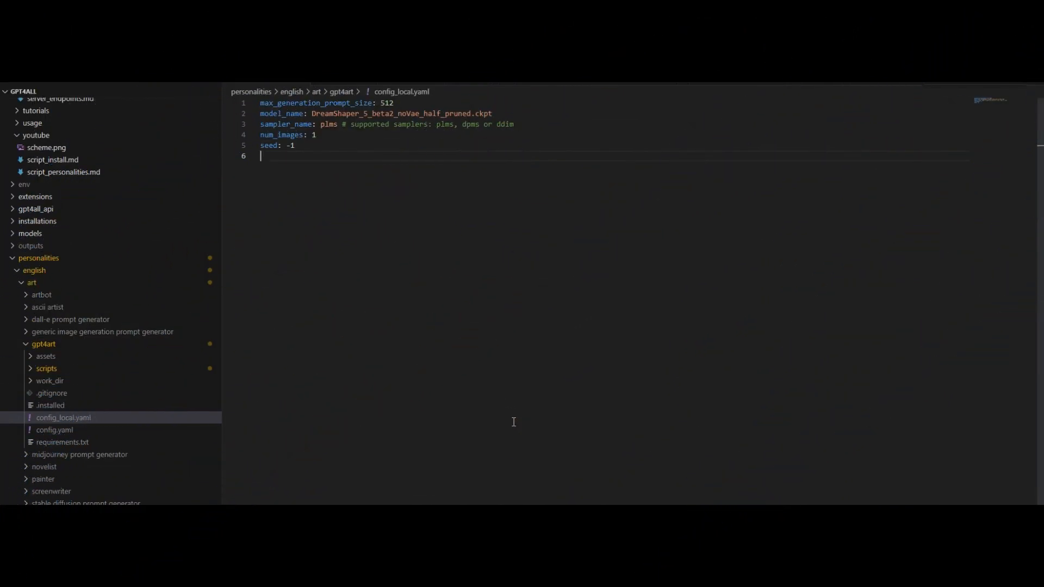
# Switch to the code editor, examine gpt4art's .installed file, and reopen config_local.yaml.
pyautogui.click(103, 406)
pyautogui.click(114, 420)
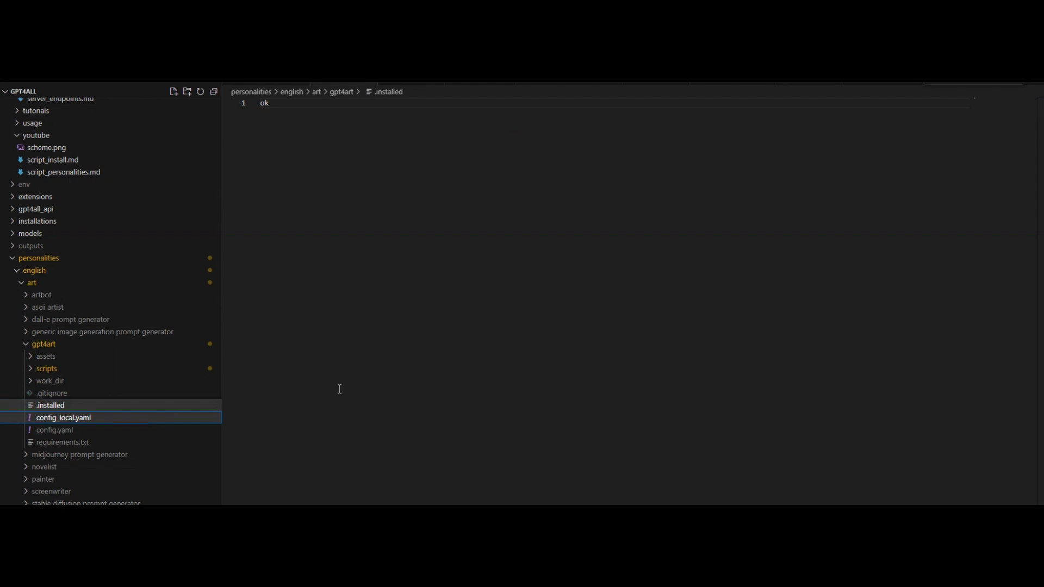
pyautogui.click(112, 408)
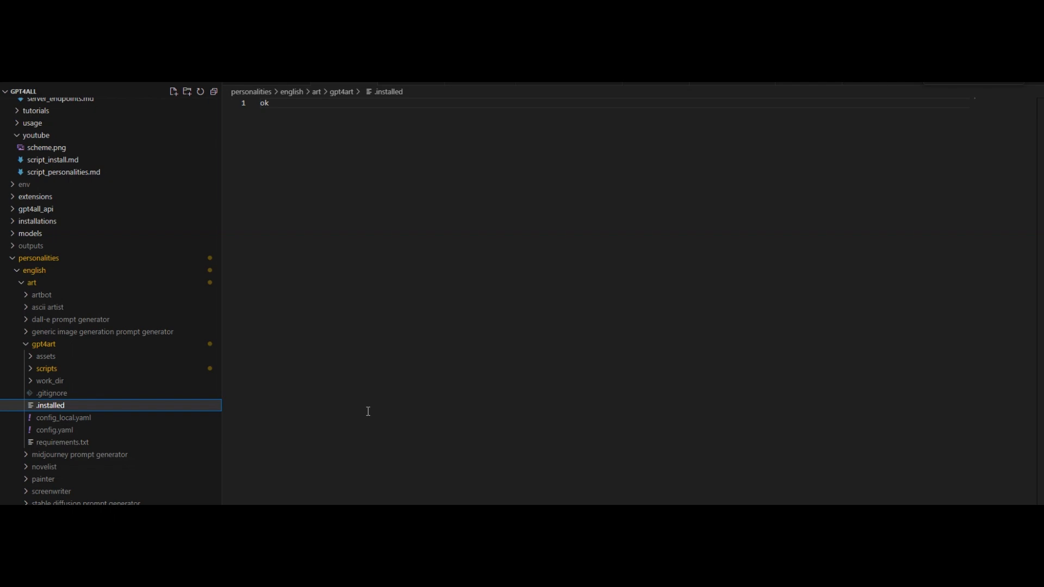
pyautogui.click(98, 420)
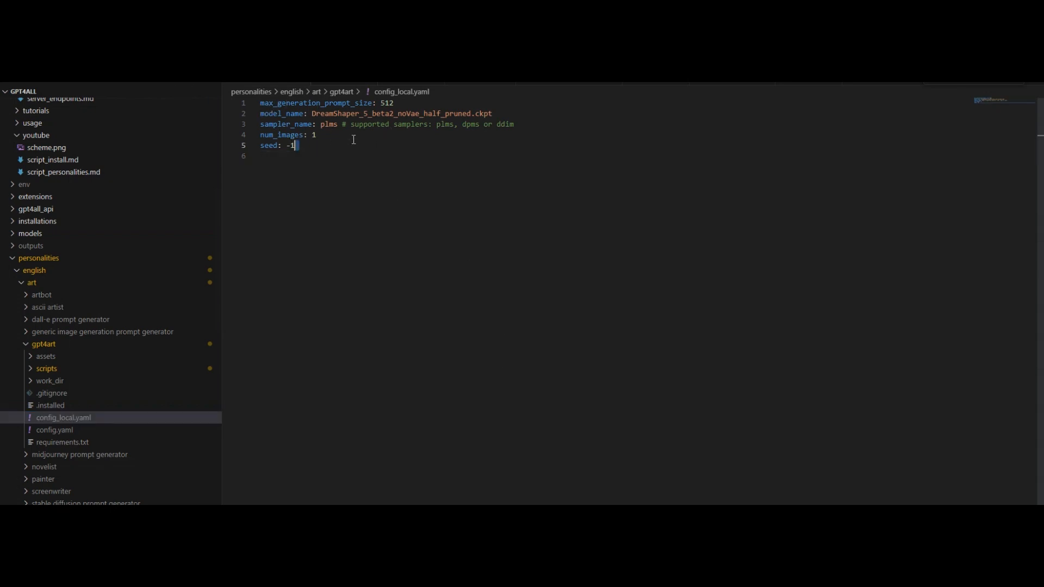
# Examine the config_local.yaml entries, highlighting max_generation_prompt_size and the model_name value.
pyautogui.moveTo(294, 145); pyautogui.dragTo(260, 103)
pyautogui.click(390, 136)
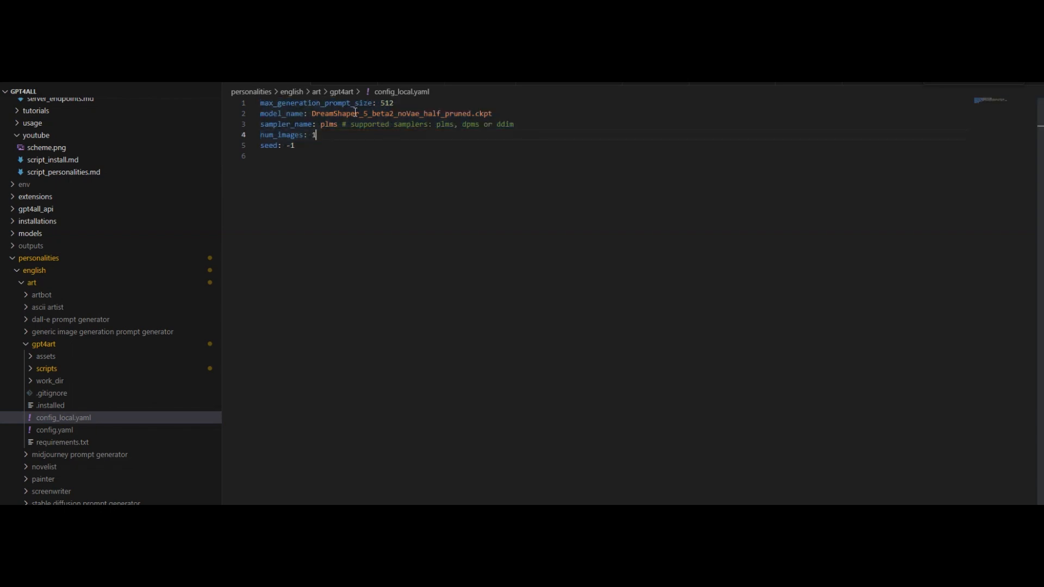
pyautogui.doubleClick(326, 103)
pyautogui.click(434, 164)
pyautogui.moveTo(493, 113); pyautogui.dragTo(311, 114)
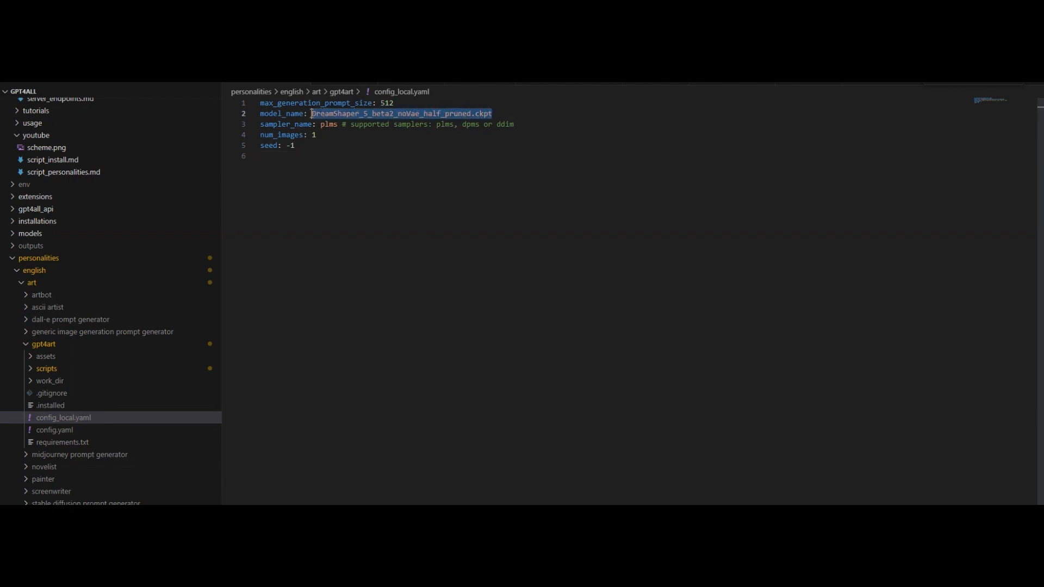
pyautogui.click(381, 134)
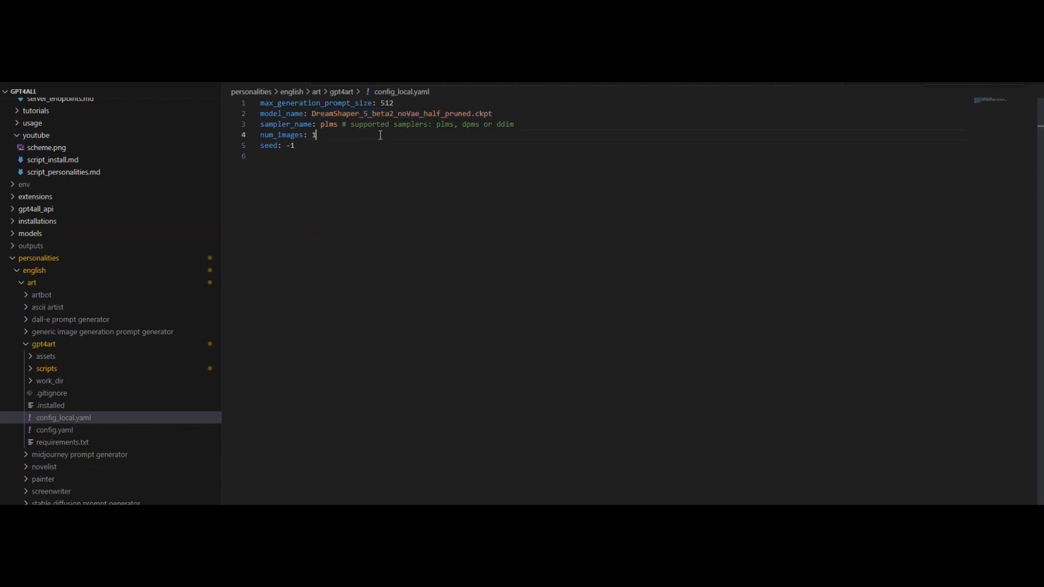
# Examine the sampler_name, num_images and seed settings in config_local.yaml, highlighting each one.
pyautogui.doubleClick(329, 124)
pyautogui.doubleClick(282, 135)
pyautogui.doubleClick(314, 135)
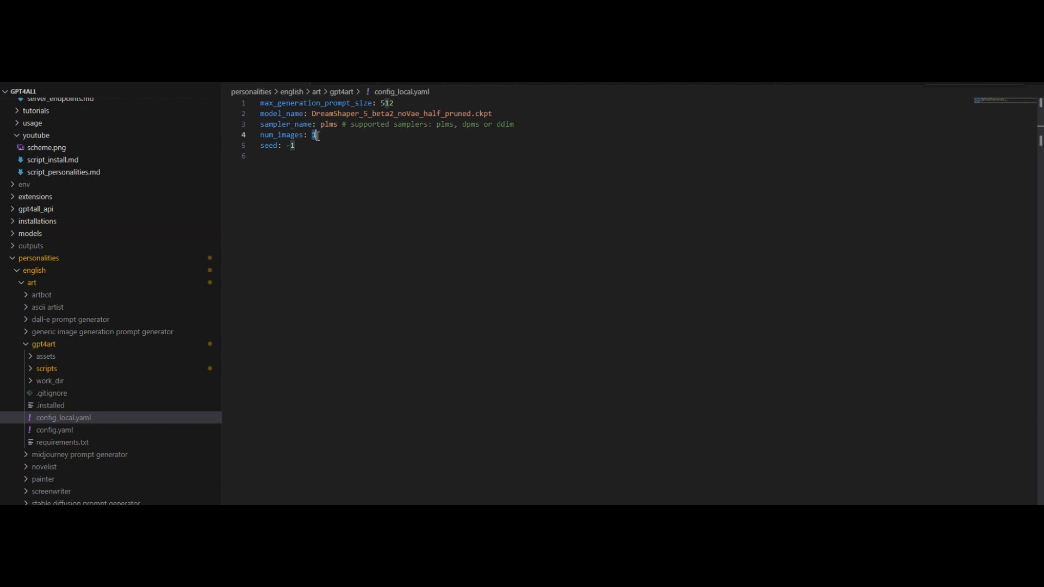
pyautogui.click(365, 135)
pyautogui.doubleClick(265, 145)
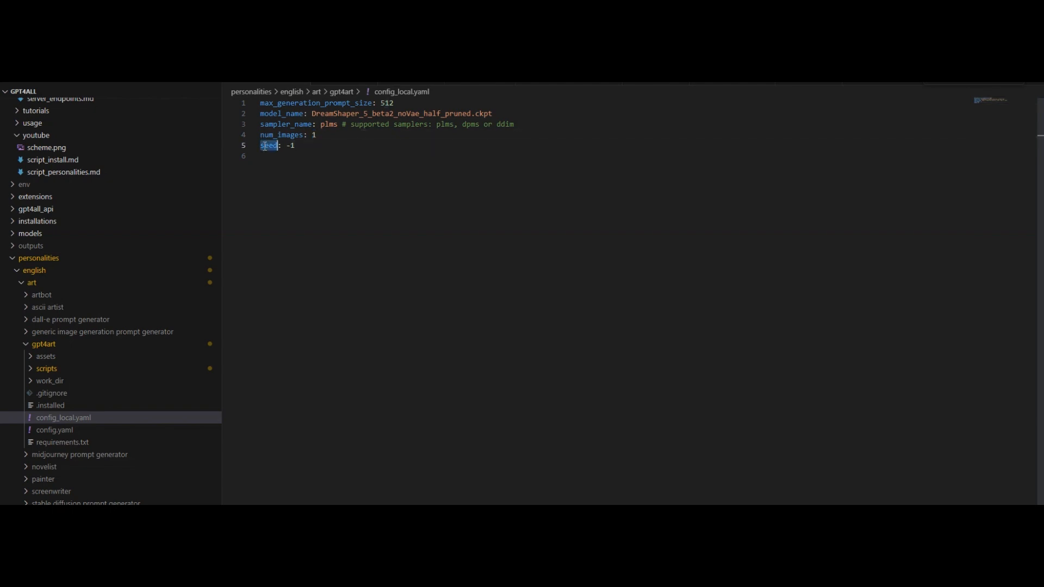
pyautogui.doubleClick(314, 135)
pyautogui.moveTo(309, 146); pyautogui.dragTo(258, 143)
pyautogui.click(472, 149)
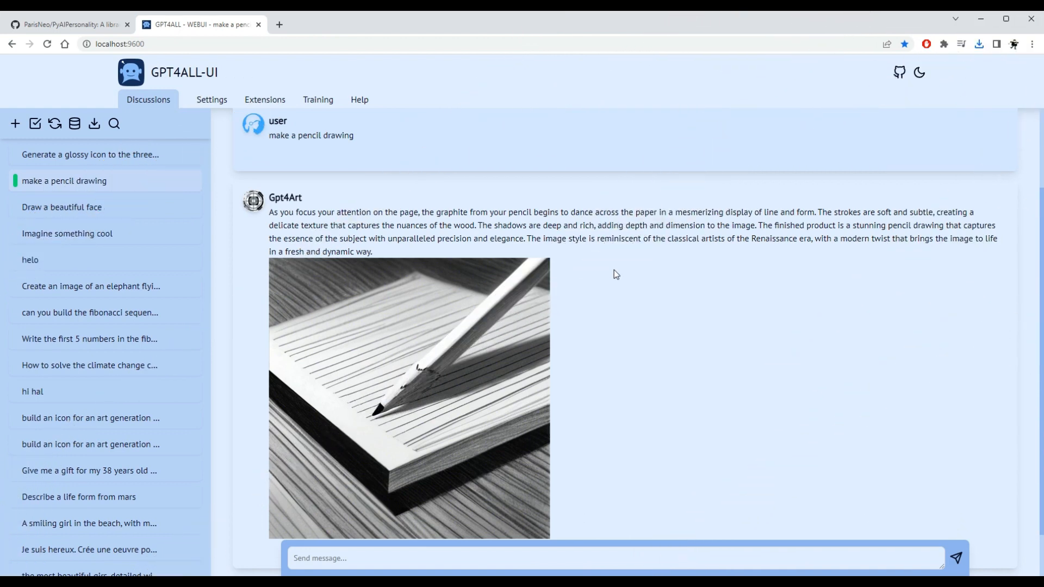
# Switch to GPT4ALL-UI in the browser, review the pencil drawing discussion, and select the Tree Of Thoughts personality from the generic category in the settings.
pyautogui.scroll(-1, 644, 313)
pyautogui.scroll(3, 645, 315)
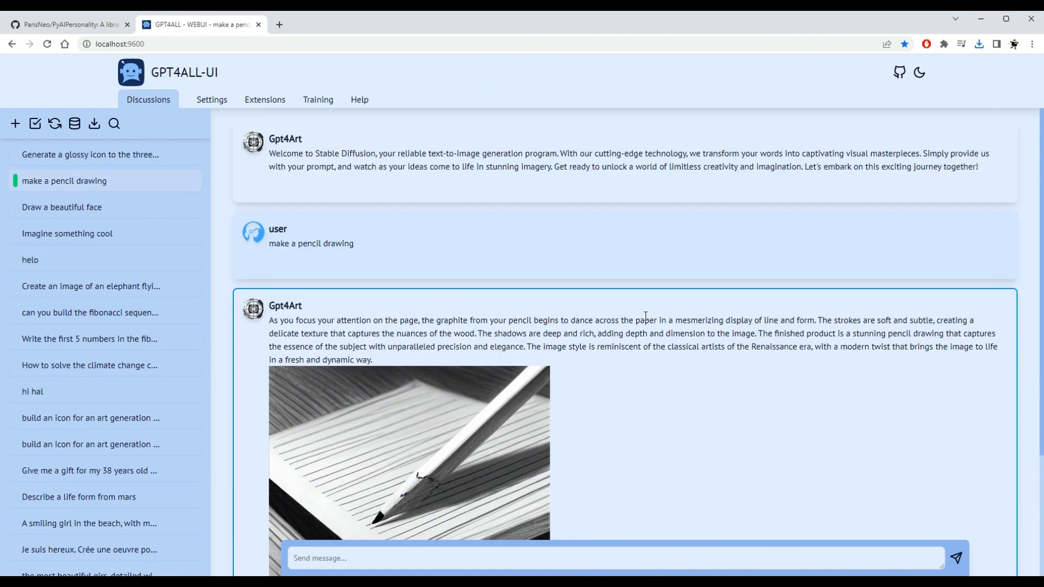
pyautogui.click(217, 107)
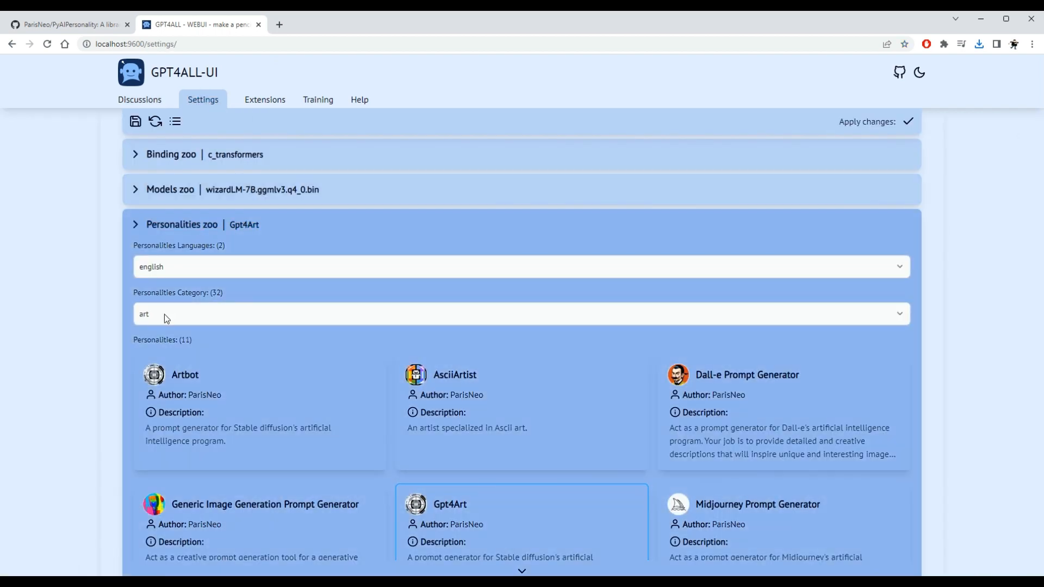
pyautogui.click(163, 314)
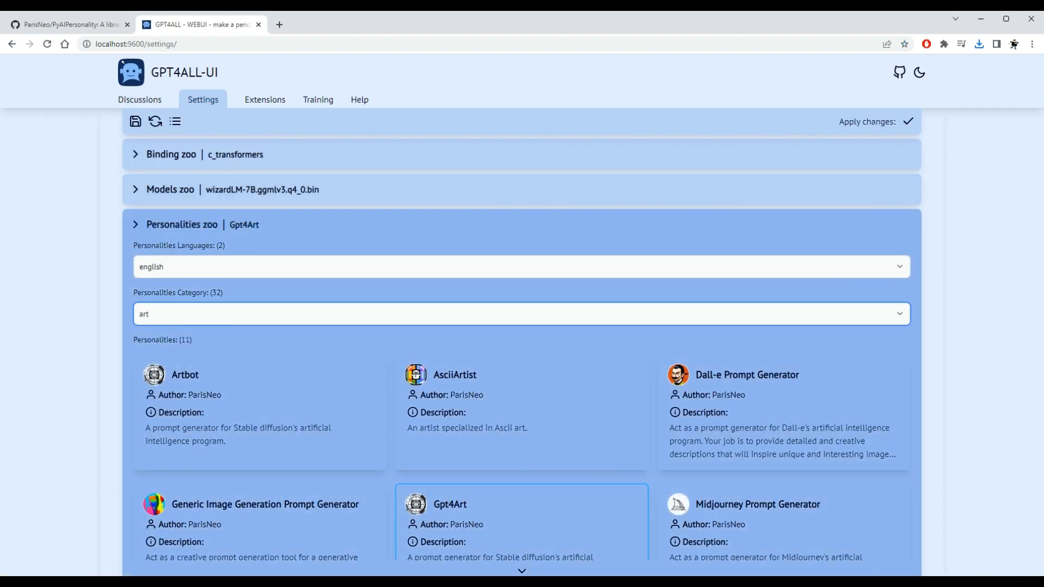
pyautogui.click(168, 469)
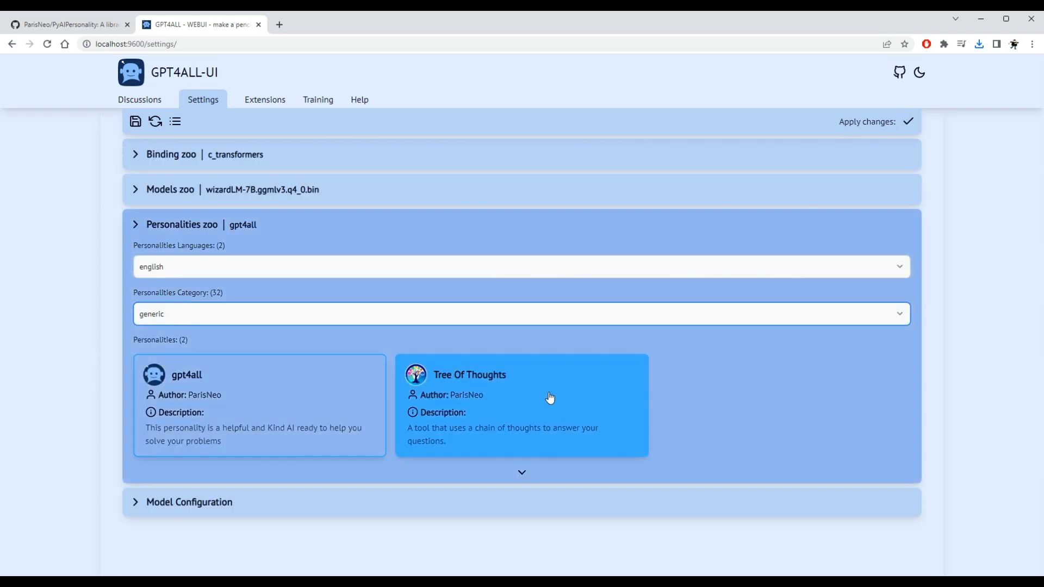
pyautogui.click(498, 398)
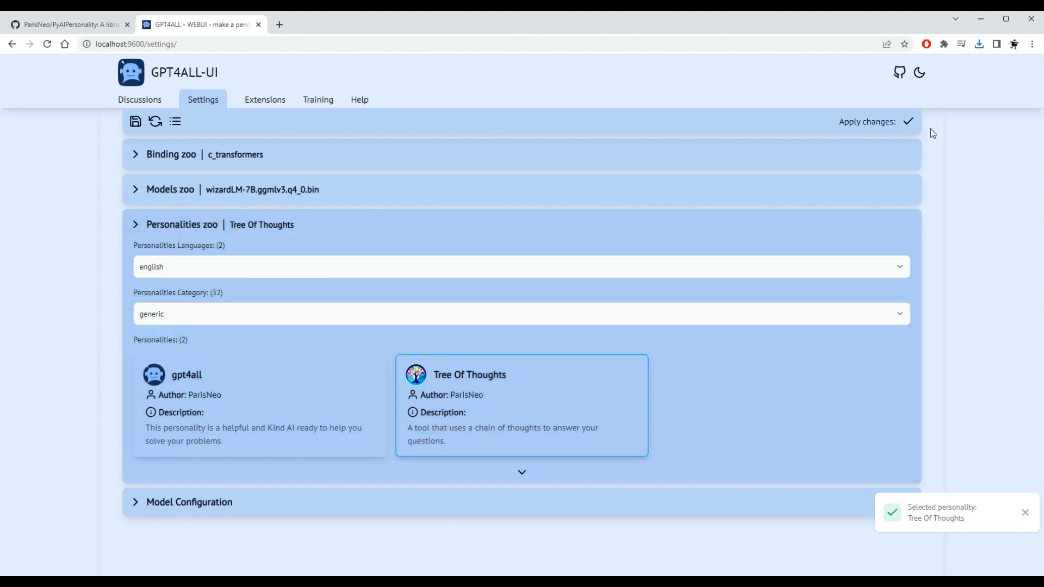
# Apply the Tree Of Thoughts selection and save the configuration.
pyautogui.click(911, 124)
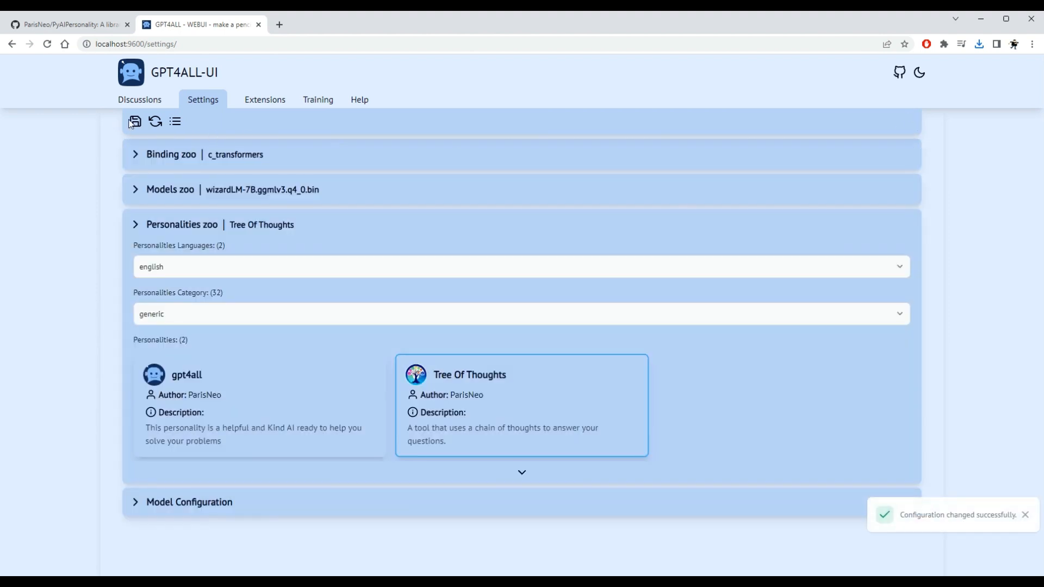
pyautogui.click(133, 122)
pyautogui.click(155, 122)
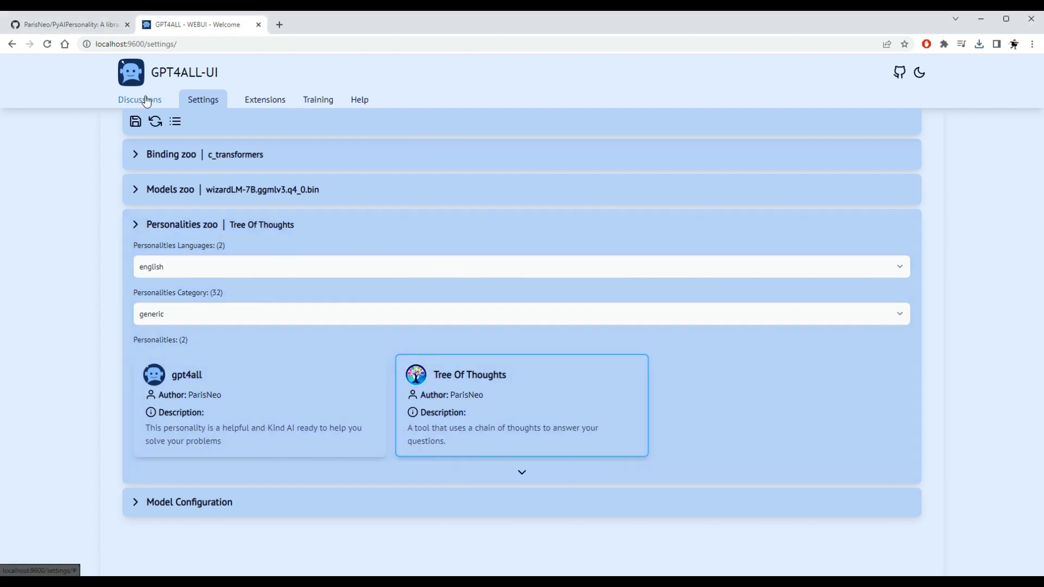
# Create a new discussion with Tree Of Thoughts and highlight the tree of thoughts sentence in its welcome message.
pyautogui.click(147, 100)
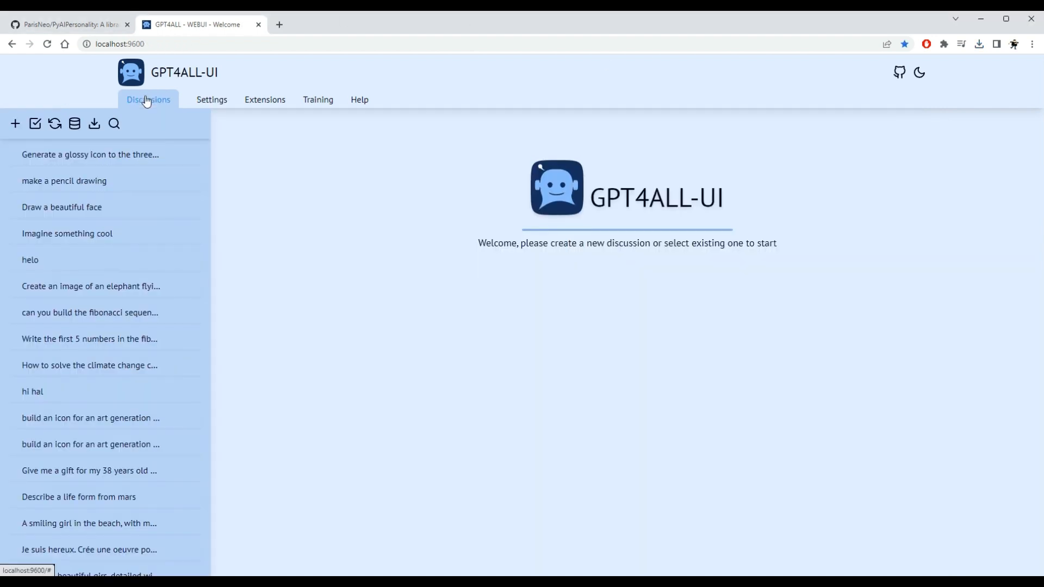
pyautogui.click(15, 124)
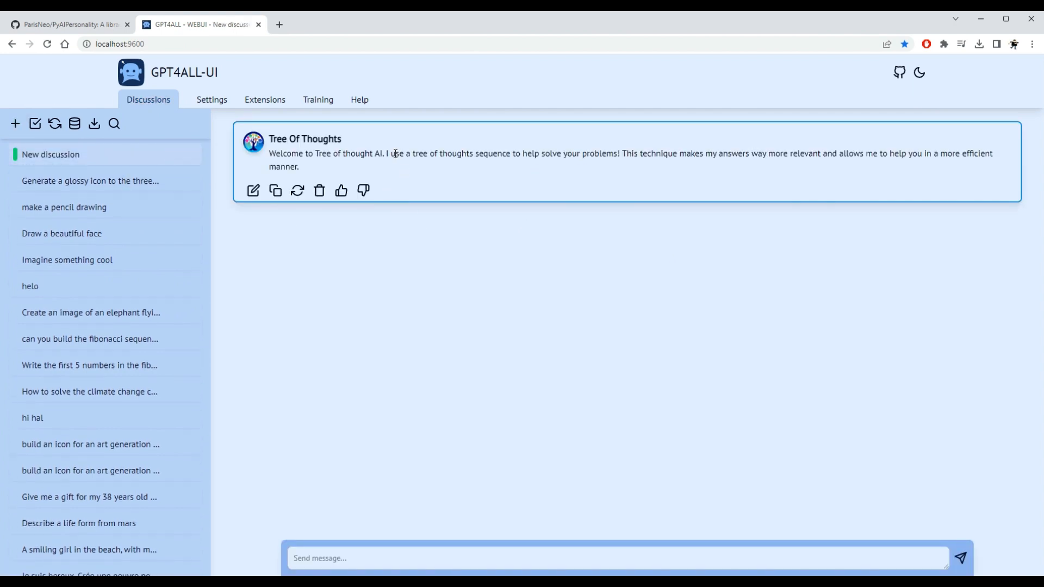
pyautogui.moveTo(382, 154); pyautogui.dragTo(647, 153)
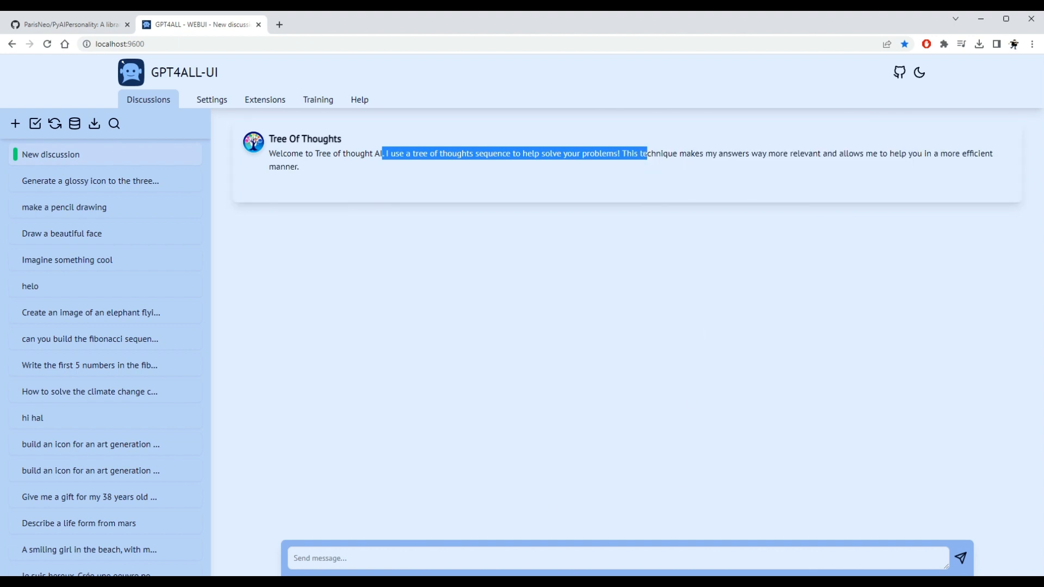
# Send the message "Find solutions to the climate change challenge" in the Tree Of Thoughts discussion.
pyautogui.click(361, 546)
pyautogui.click(338, 559)
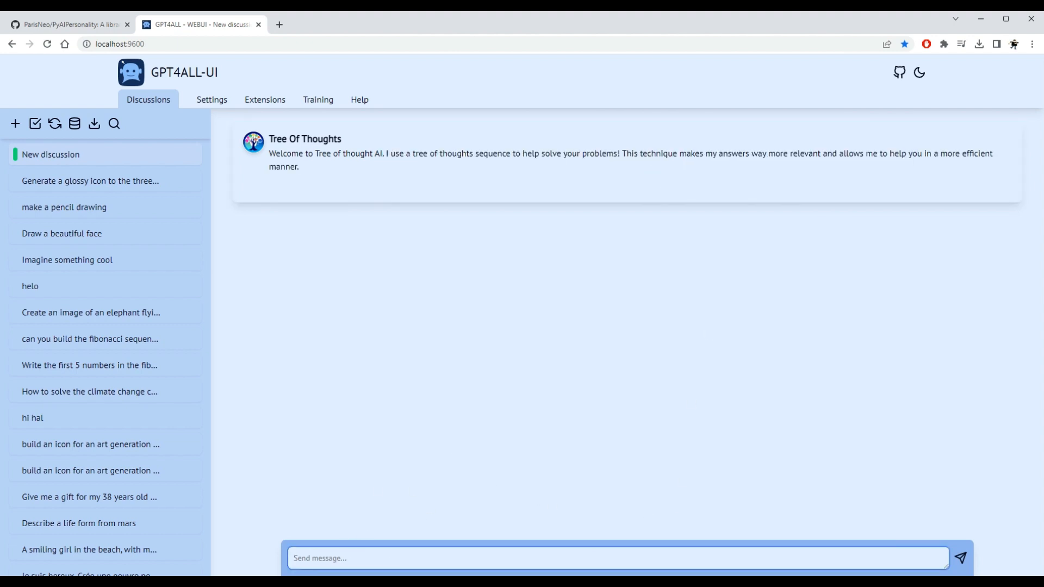
pyautogui.hotkey('alt', 'Tab')
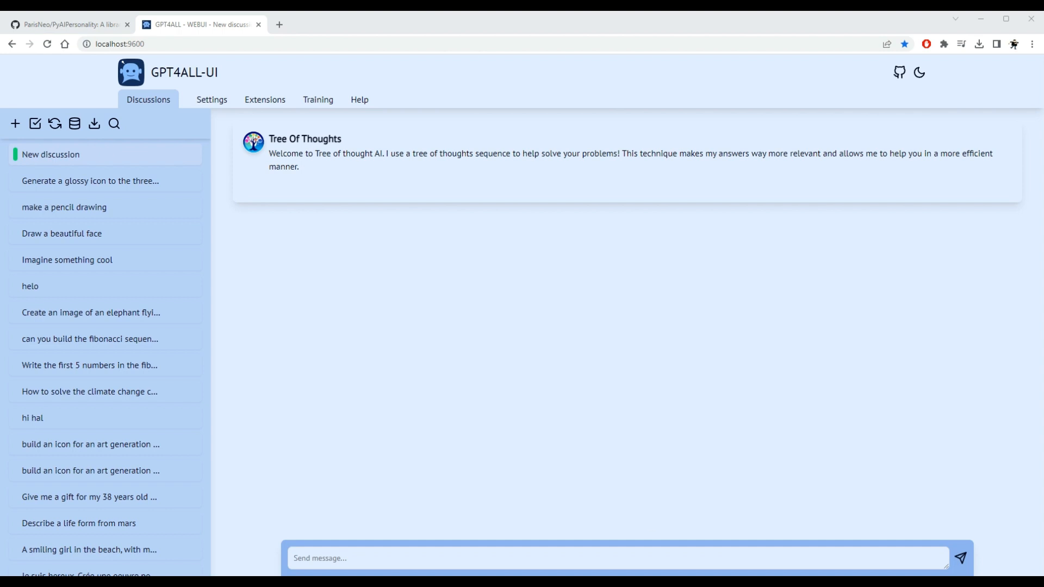
pyautogui.click(406, 560)
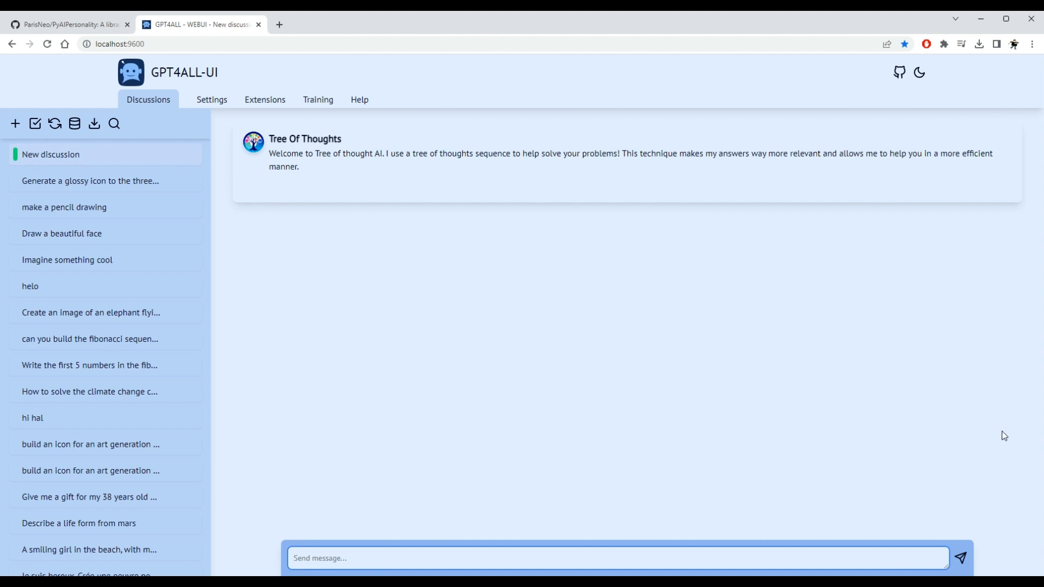
pyautogui.write('Find a solution')
pyautogui.press('Left')
pyautogui.press('Left')
pyautogui.press('Left')
pyautogui.press('Left')
pyautogui.press('Left')
pyautogui.press('BackSpace')
pyautogui.press('BackSpace')
pyautogui.press('Right')
pyautogui.press('Right')
pyautogui.press('Right')
pyautogui.press('Right')
pyautogui.press('Right')
pyautogui.press('End')
pyautogui.write('s to the climate change cha')
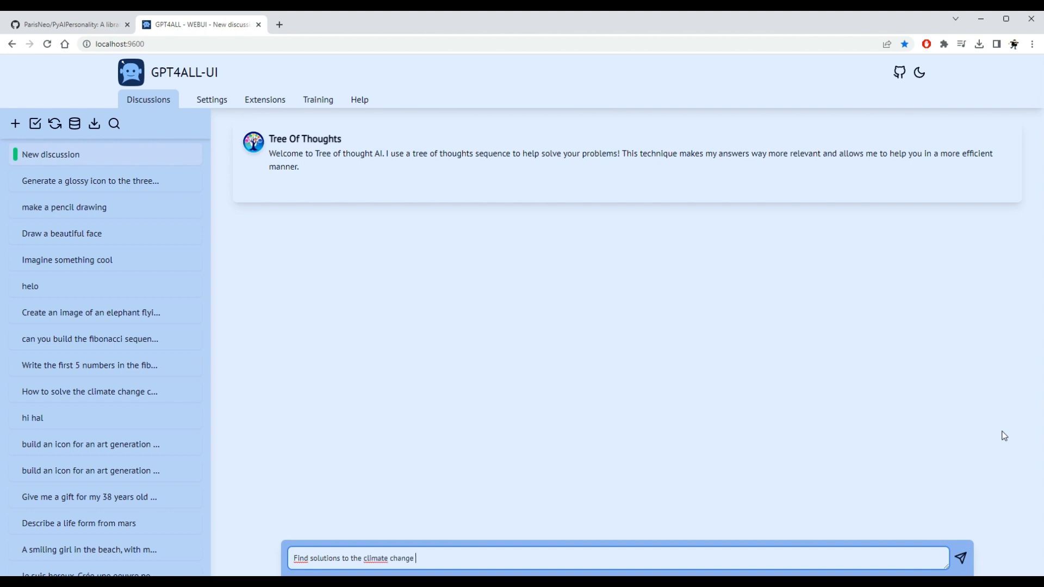
pyautogui.write('llene')
pyautogui.press('BackSpace')
pyautogui.write('ge')
pyautogui.press('Return')
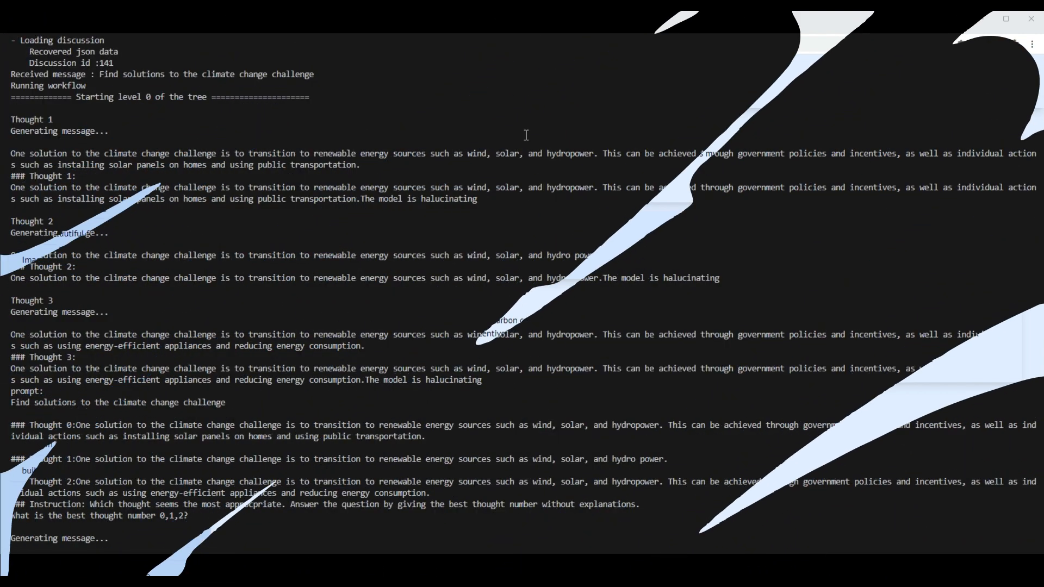
# Switch to the terminal and examine the tree levels, the generated thoughts and the best-thought answer in the workflow log.
pyautogui.moveTo(11, 97); pyautogui.dragTo(310, 99)
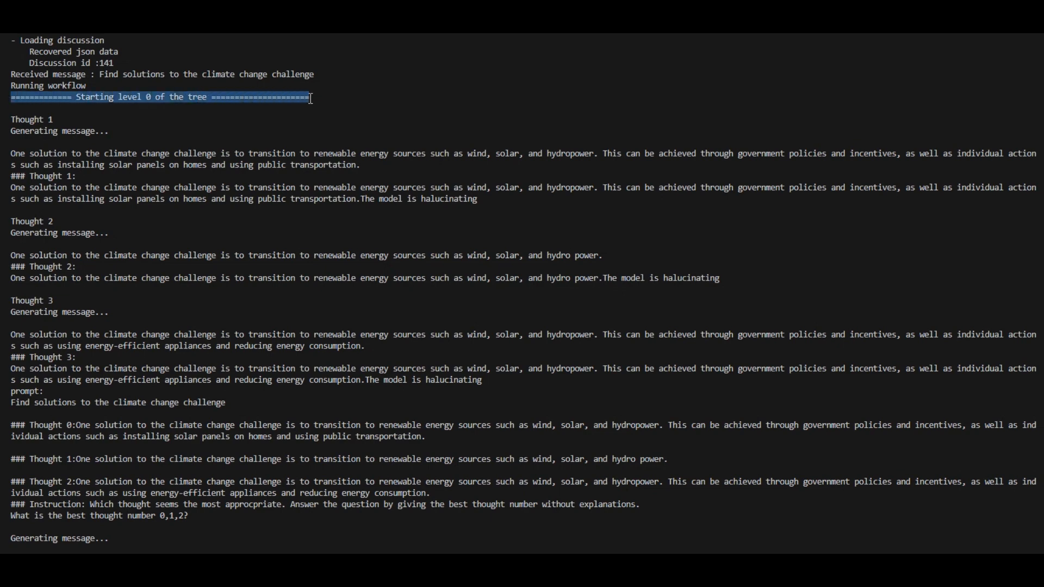
pyautogui.click(21, 123)
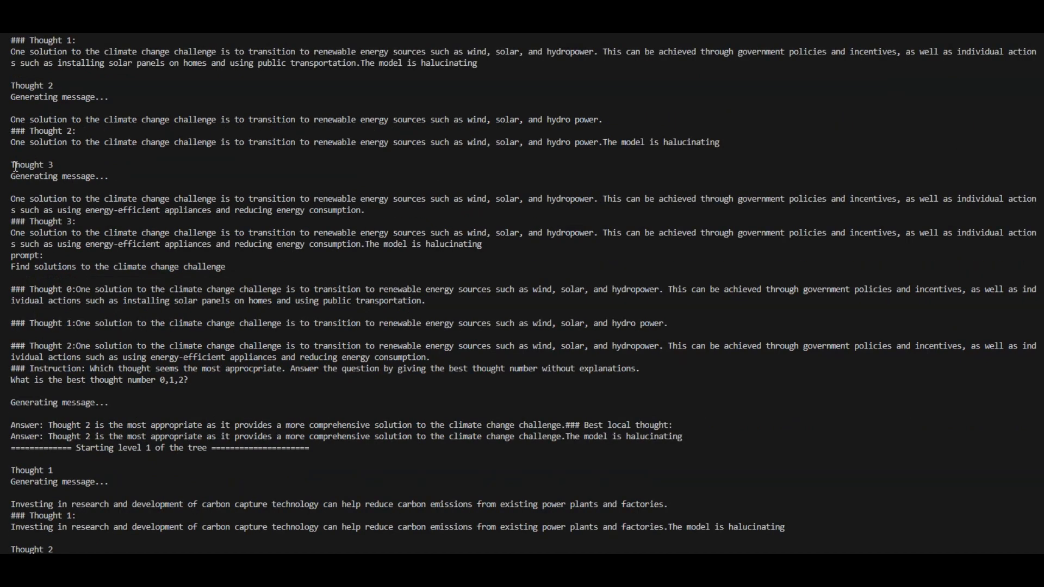
pyautogui.moveTo(12, 165); pyautogui.dragTo(58, 167)
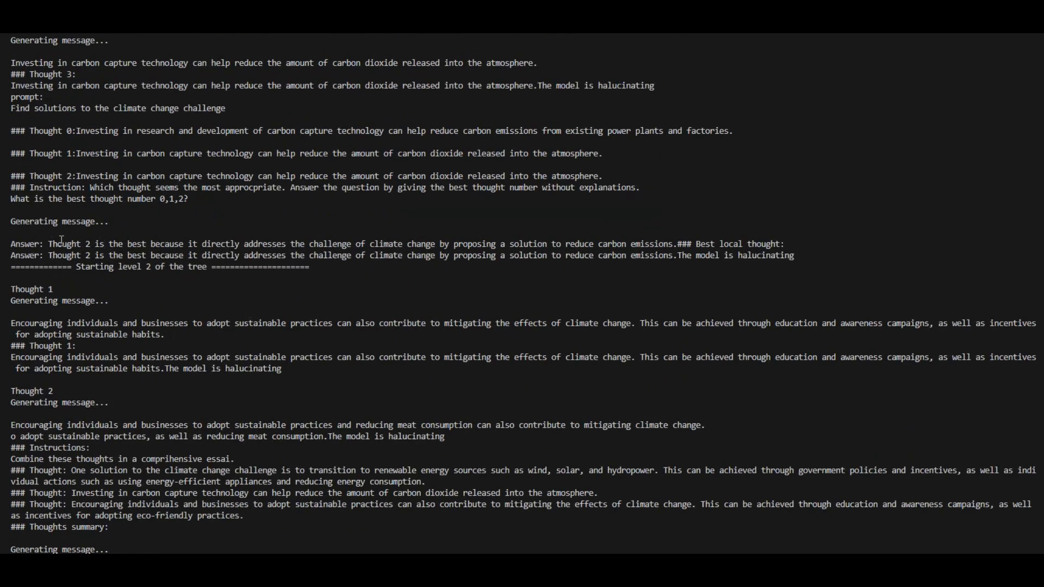
pyautogui.moveTo(45, 243); pyautogui.dragTo(801, 245)
# Examine the end of the workflow log, highlighting the instructions that combine the thoughts and the generated summary.
pyautogui.scroll(-5, 527, 221)
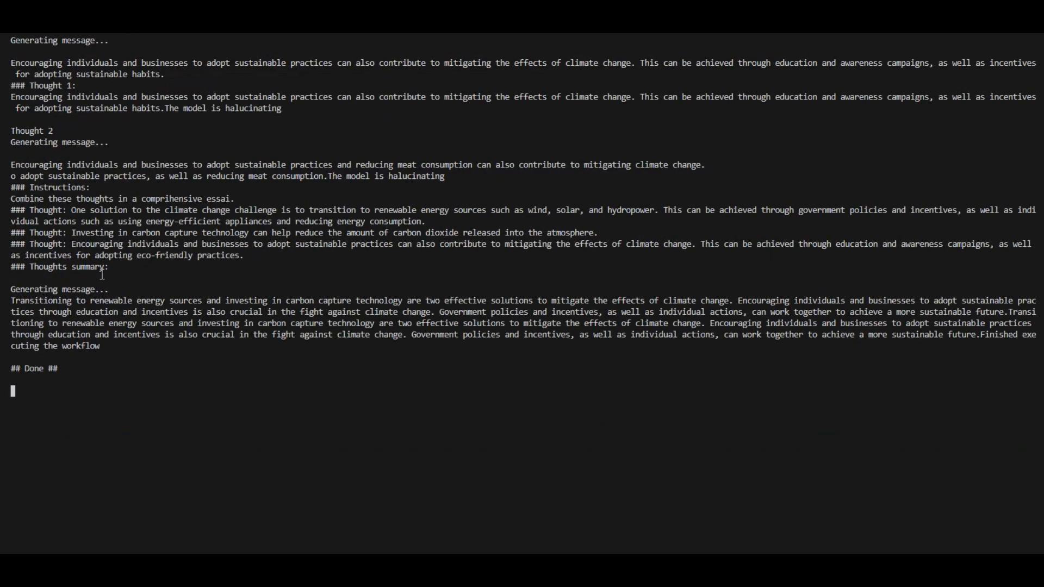
pyautogui.moveTo(113, 269); pyautogui.dragTo(11, 187)
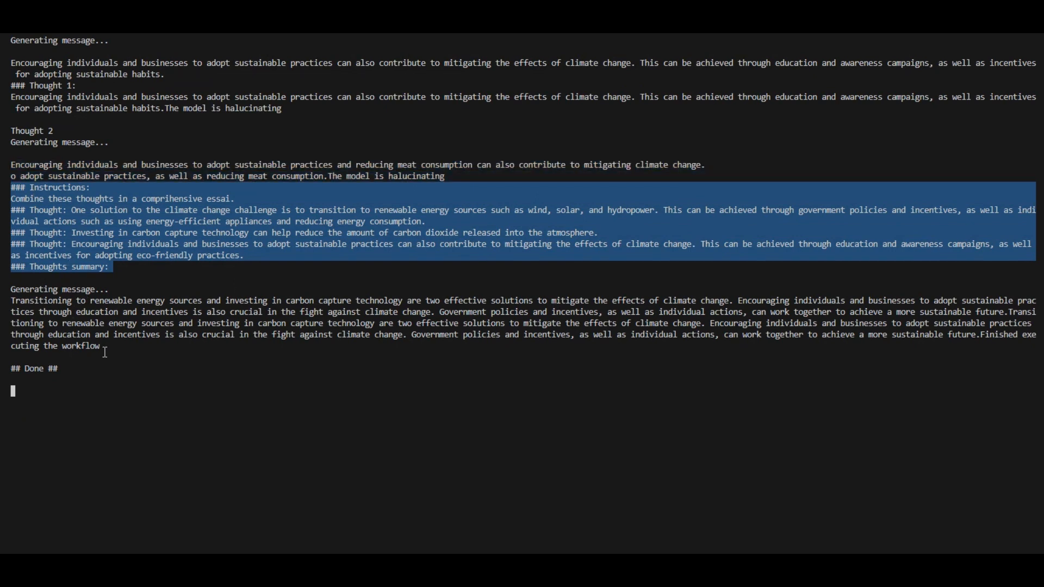
pyautogui.moveTo(104, 348); pyautogui.dragTo(4, 305)
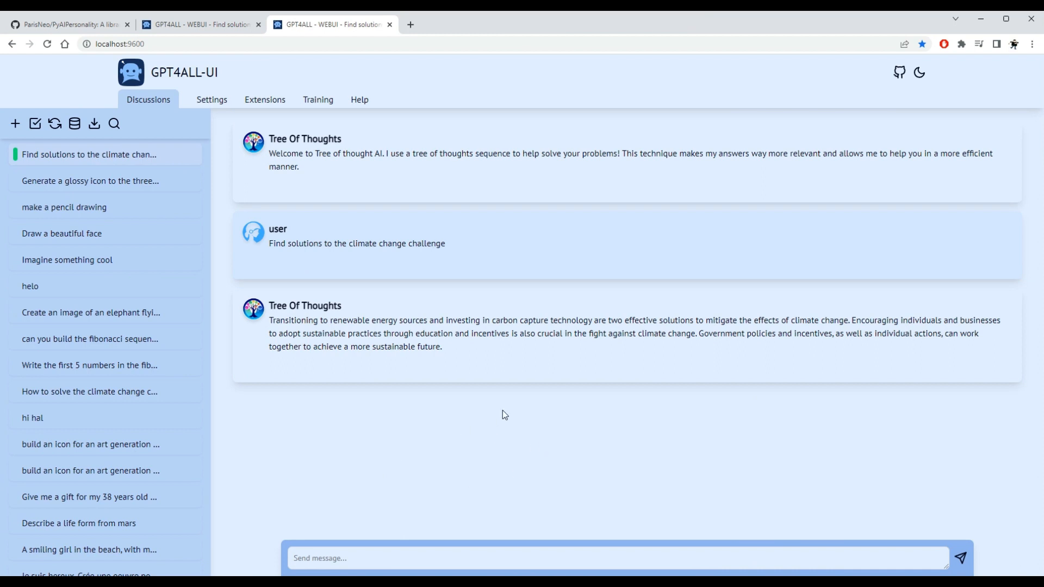
# Open the models zoo in the settings and review the listed models, including their file sizes, licenses and install options.
pyautogui.click(209, 103)
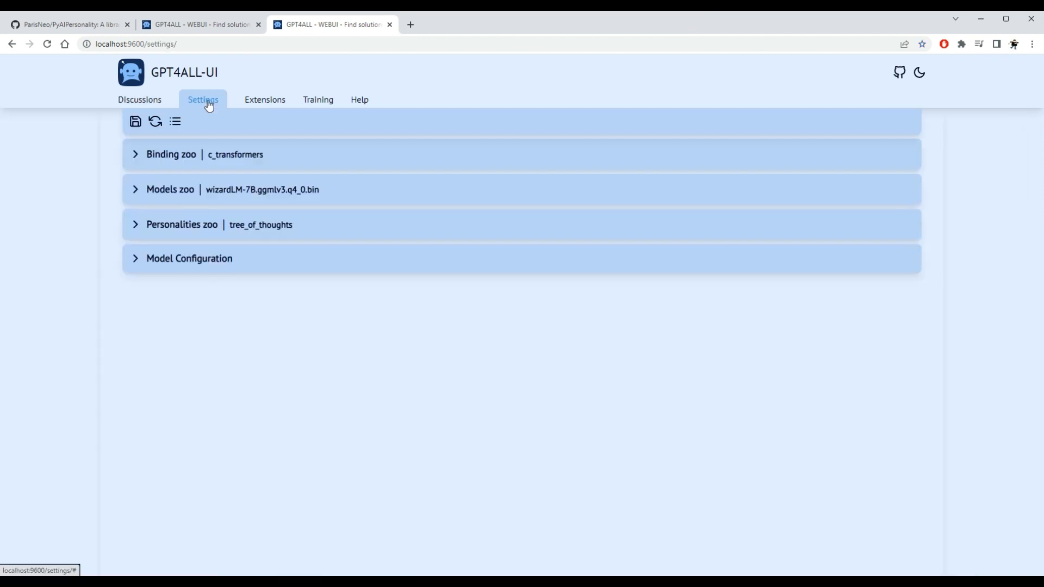
pyautogui.click(336, 194)
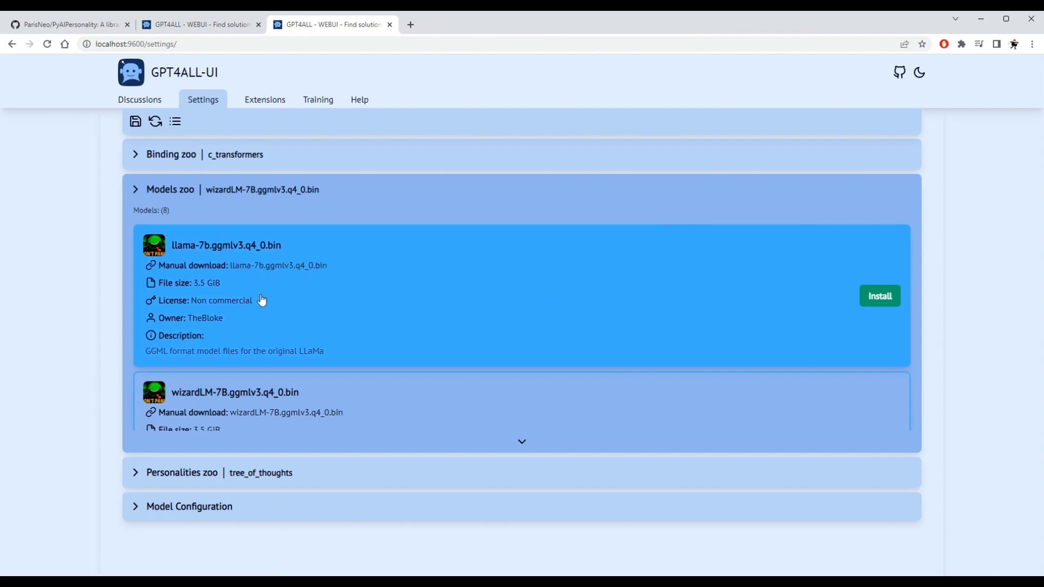
pyautogui.scroll(-3, 261, 300)
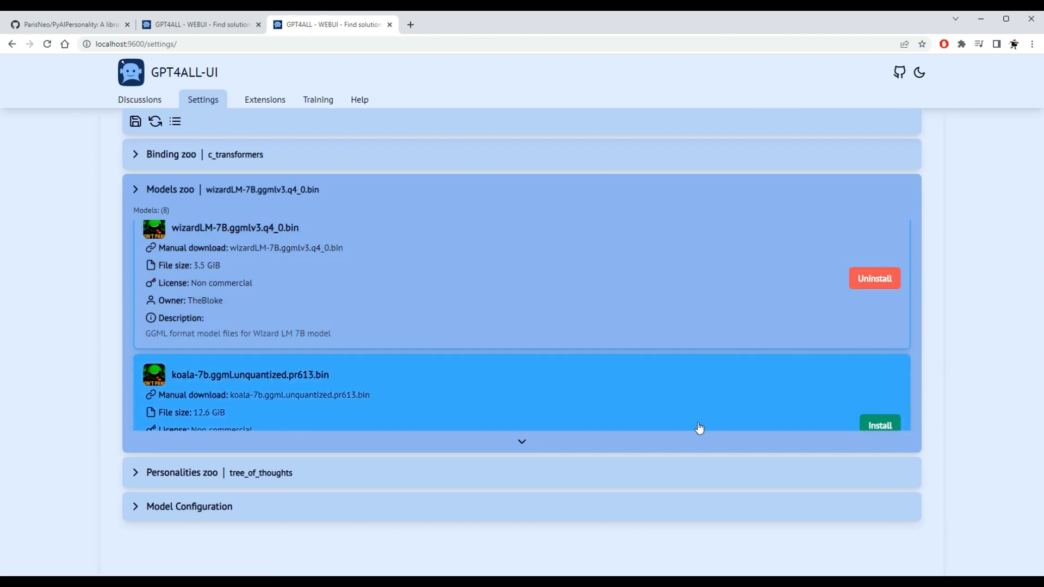
pyautogui.scroll(1, 630, 305)
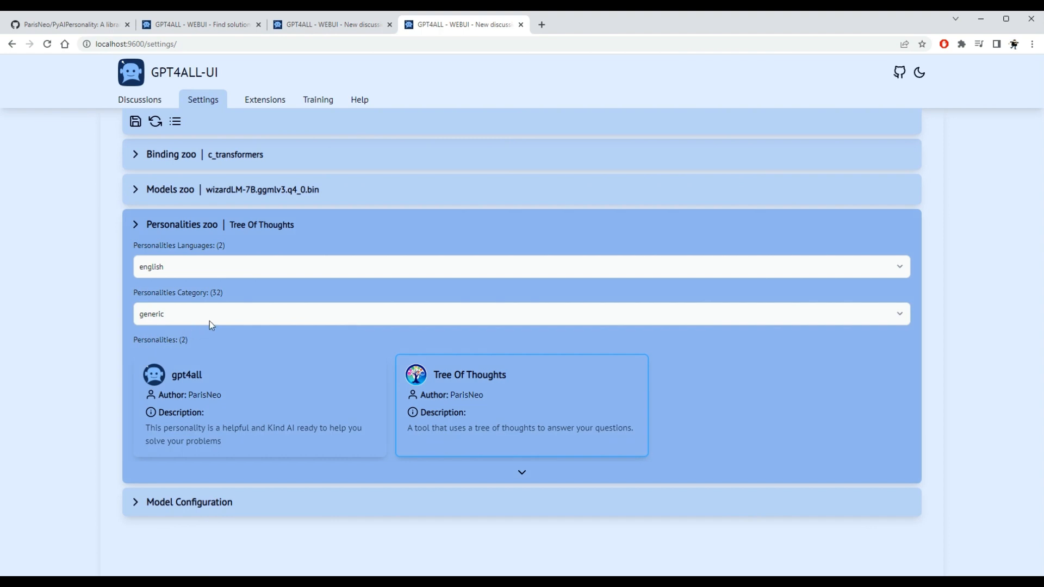
# Choose the GPT4Internet personality from the internet category, apply the change and save the configuration.
pyautogui.click(211, 319)
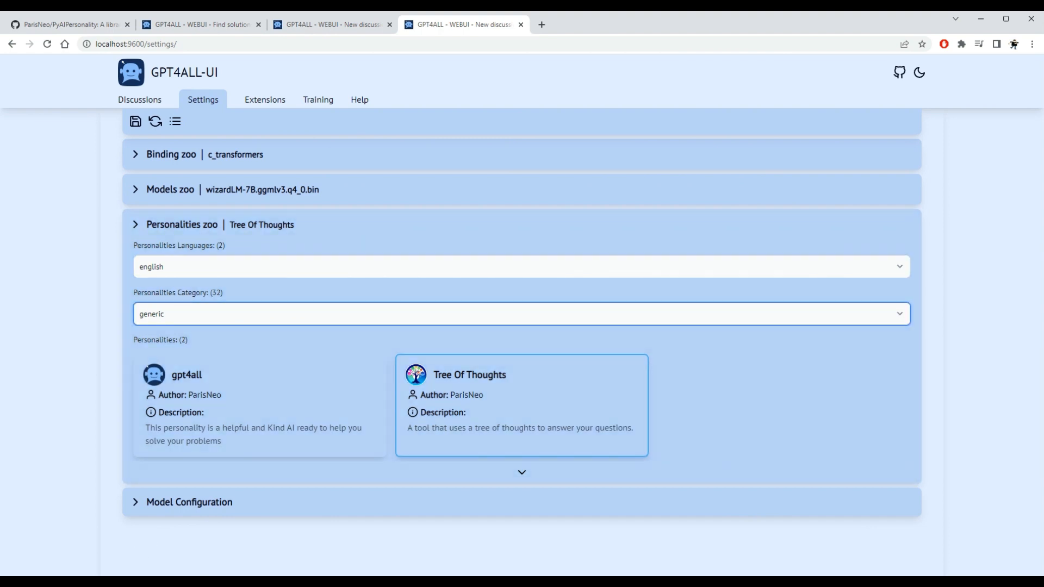
pyautogui.click(163, 511)
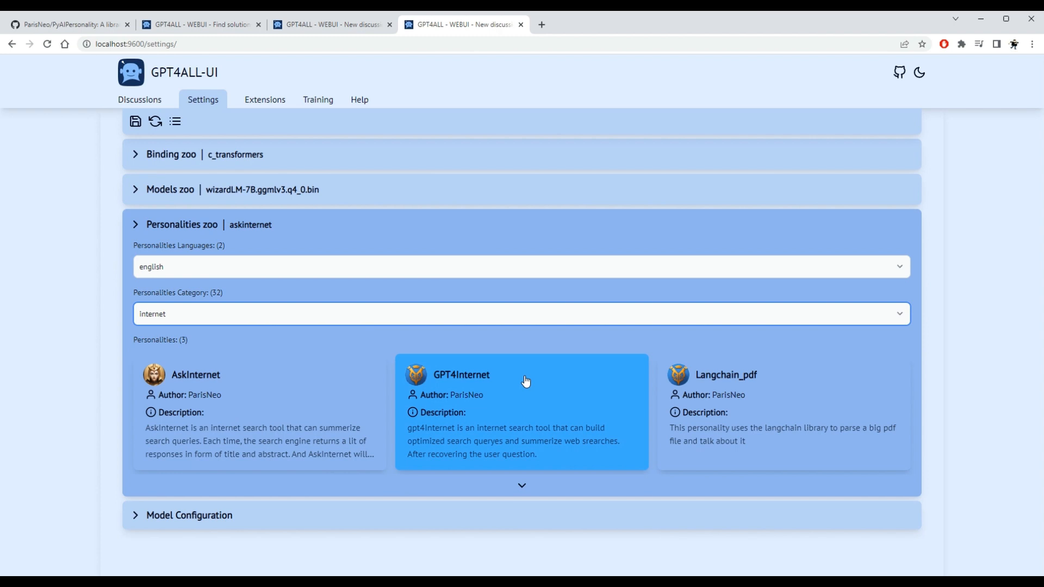
pyautogui.click(514, 378)
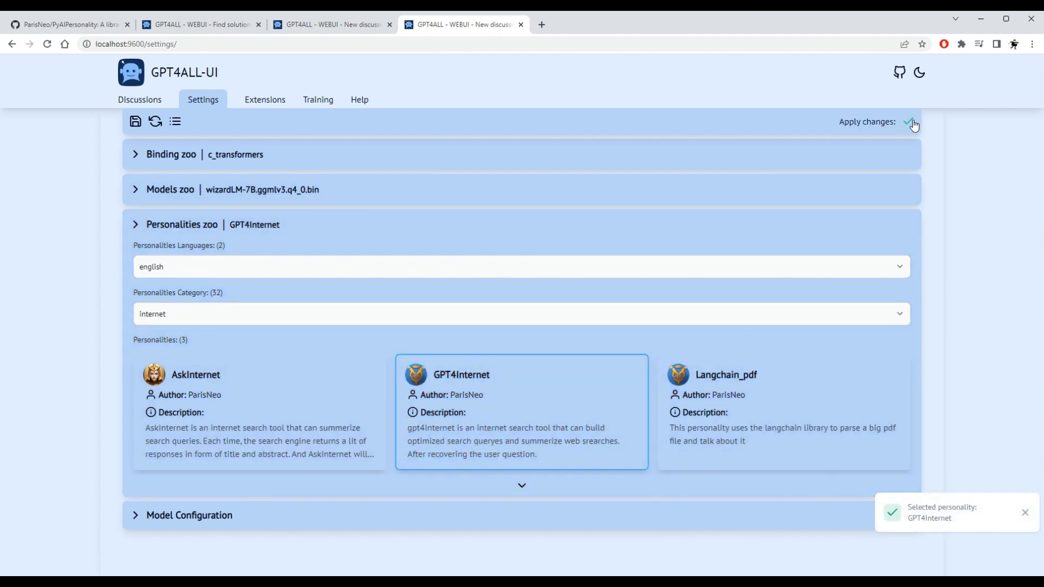
pyautogui.click(911, 122)
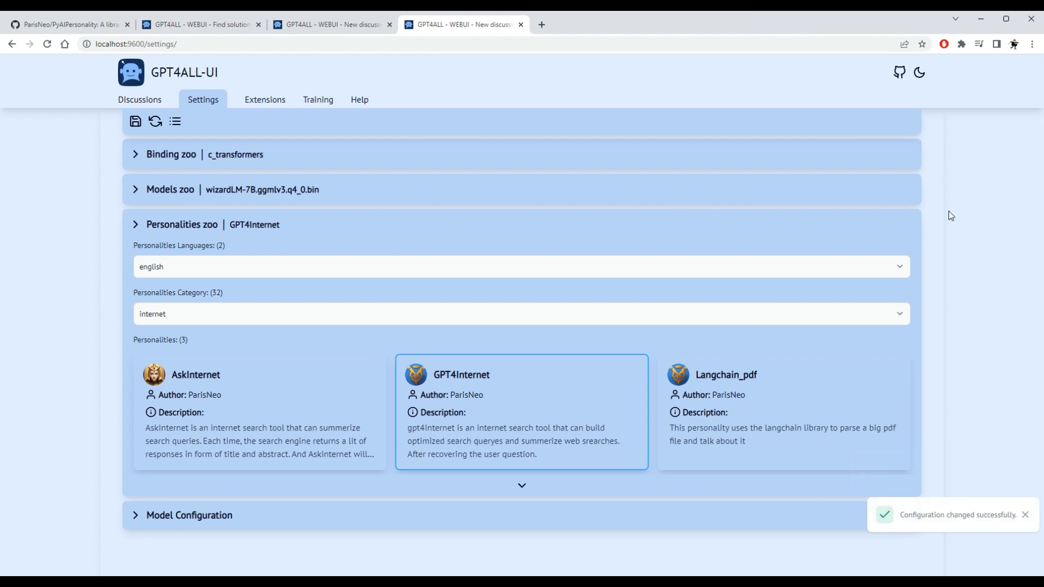
pyautogui.click(135, 121)
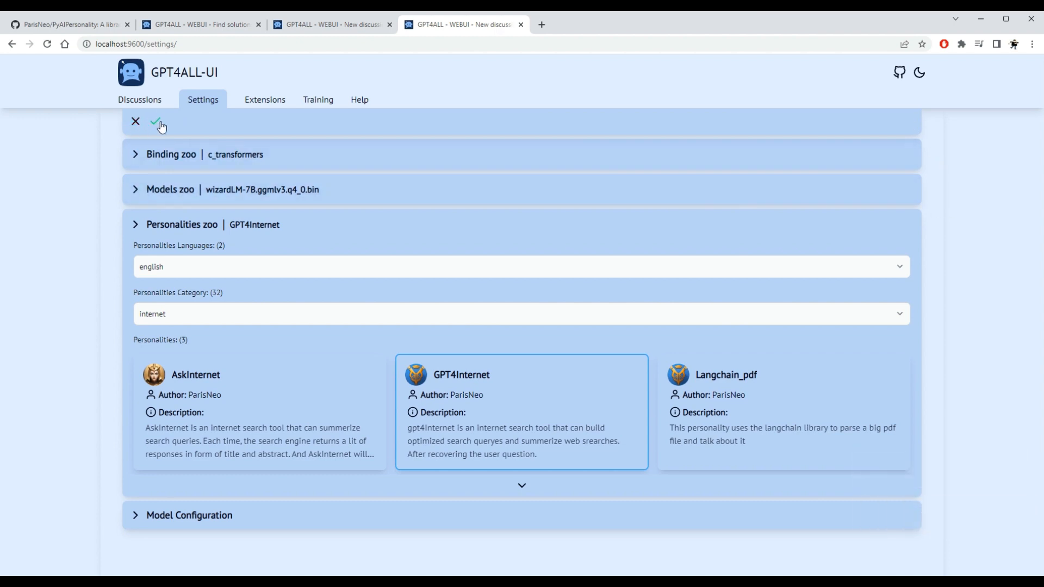
pyautogui.click(158, 124)
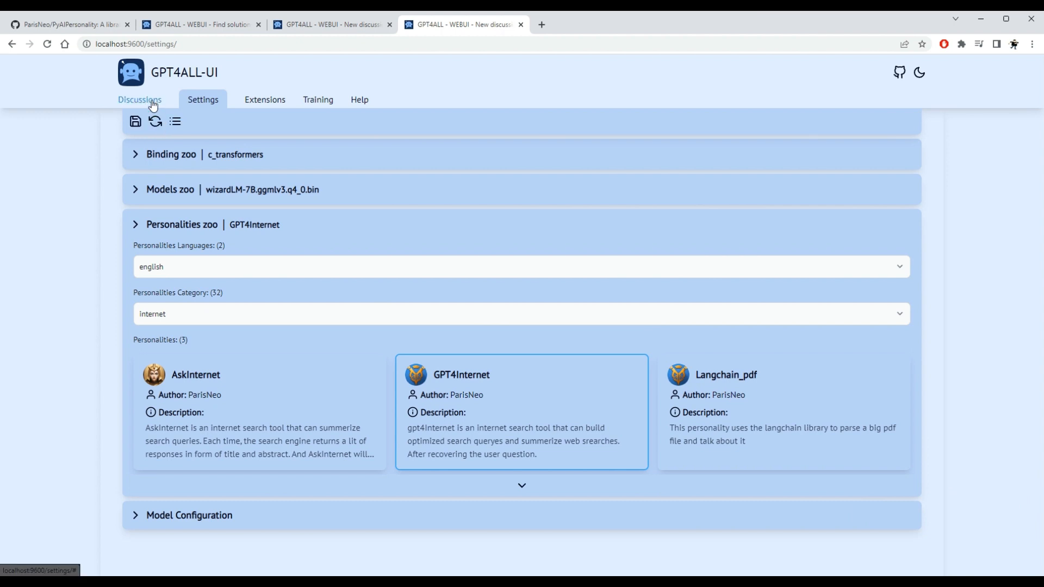
# Return to the discussions with a new GPT4Internet discussion open and highlight its welcome message.
pyautogui.click(150, 104)
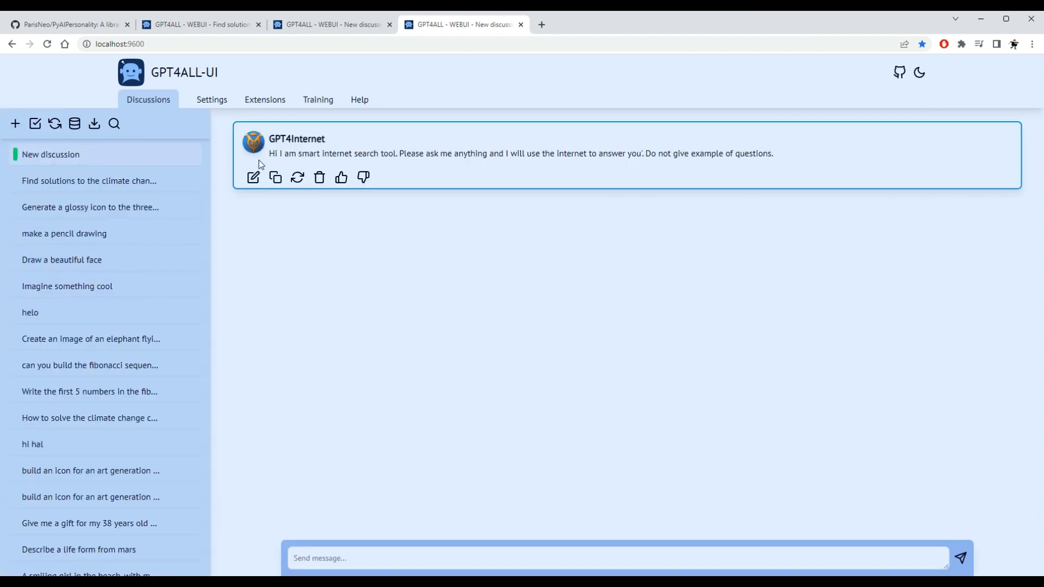
pyautogui.moveTo(275, 141); pyautogui.dragTo(779, 158)
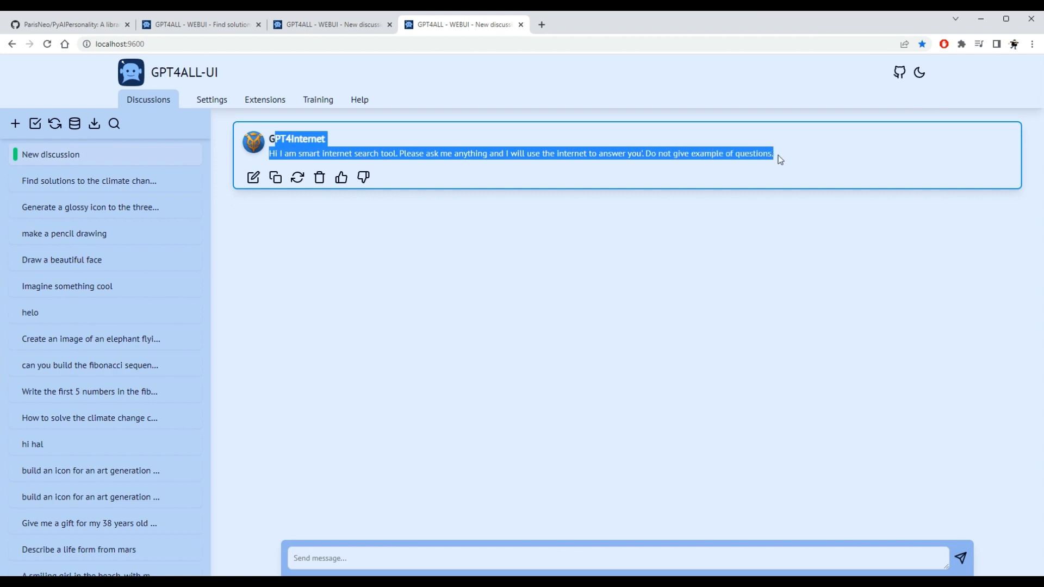
pyautogui.click(779, 158)
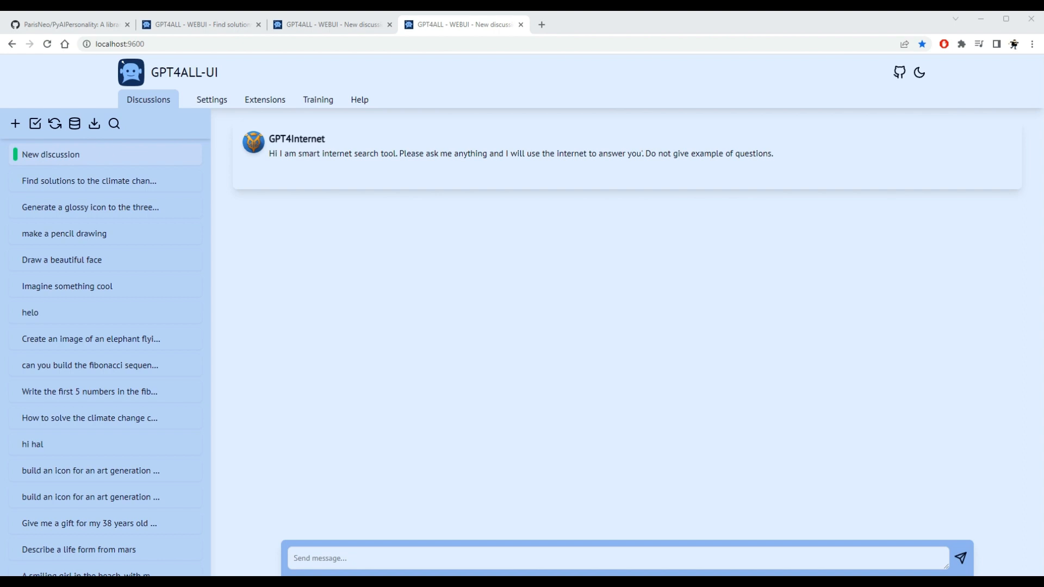
# Place the cursor in the message field of the GPT4Internet discussion.
pyautogui.click(327, 561)
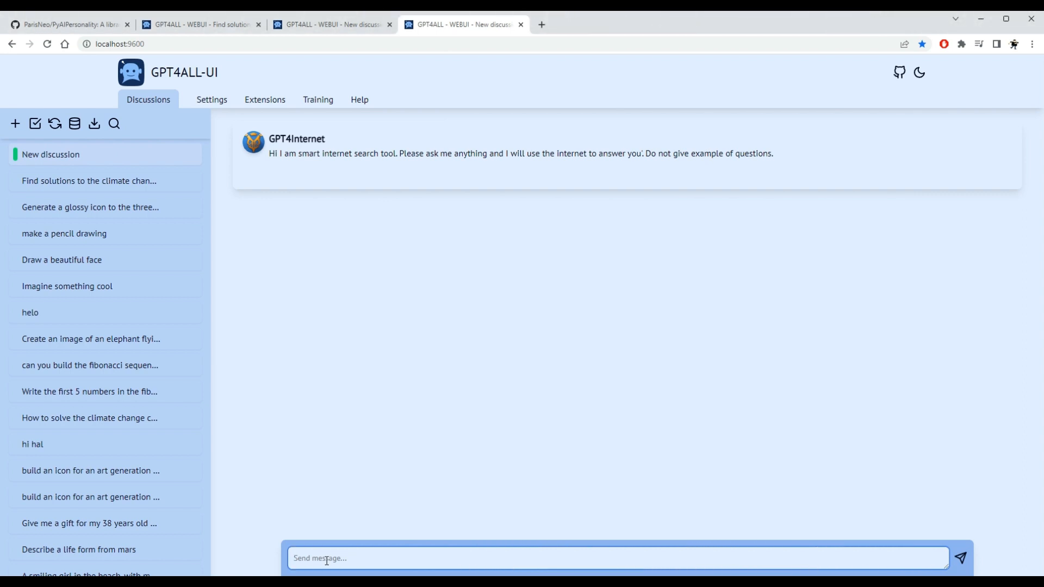